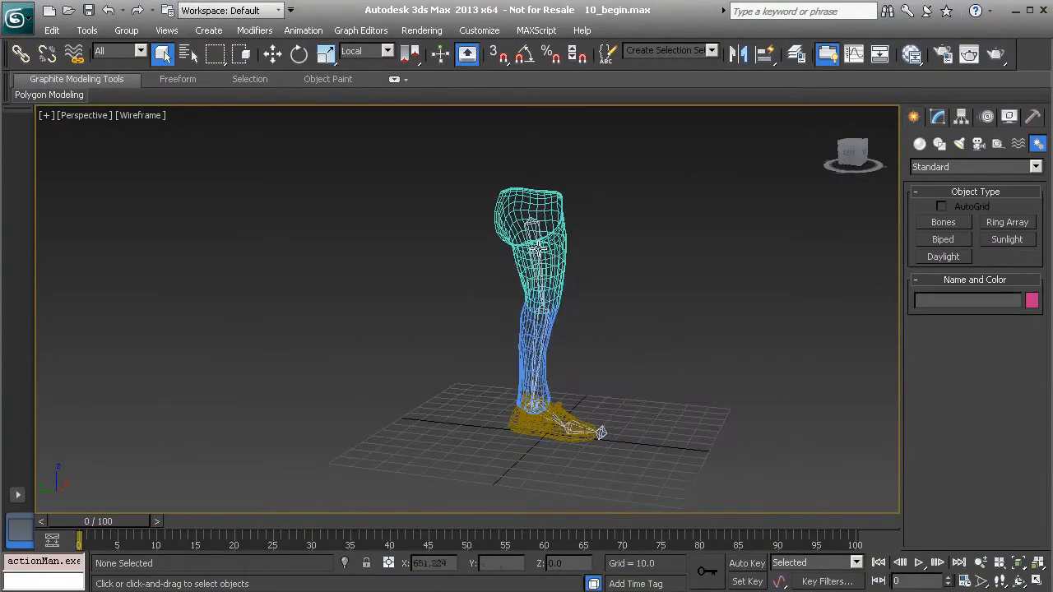
Show the Layers toolbar, open the layer manager and place it clear of the leg model
alt+middle_drag(578, 306, 551, 306)
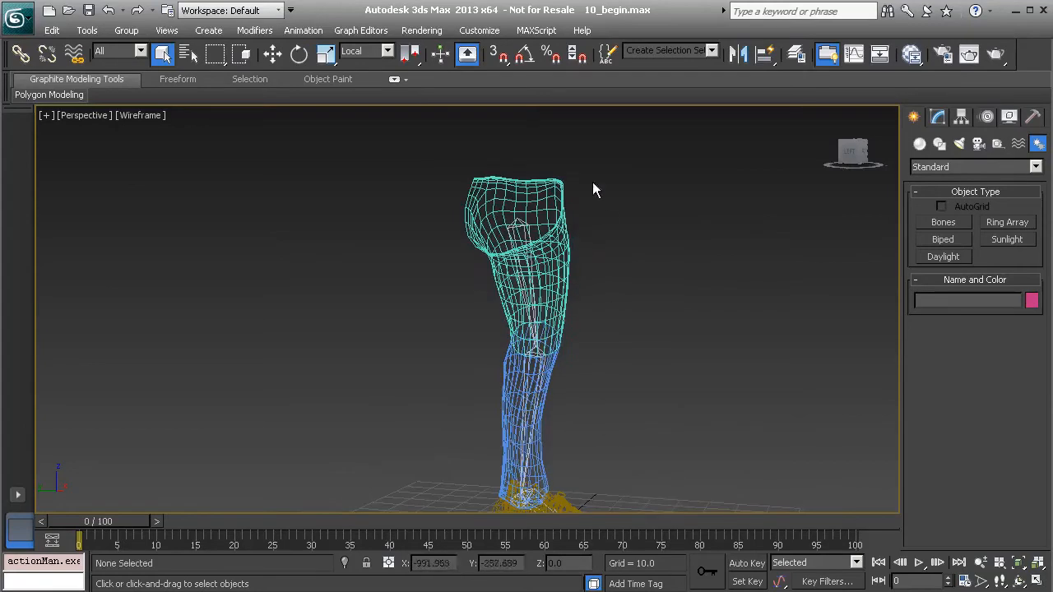
right_click(655, 67)
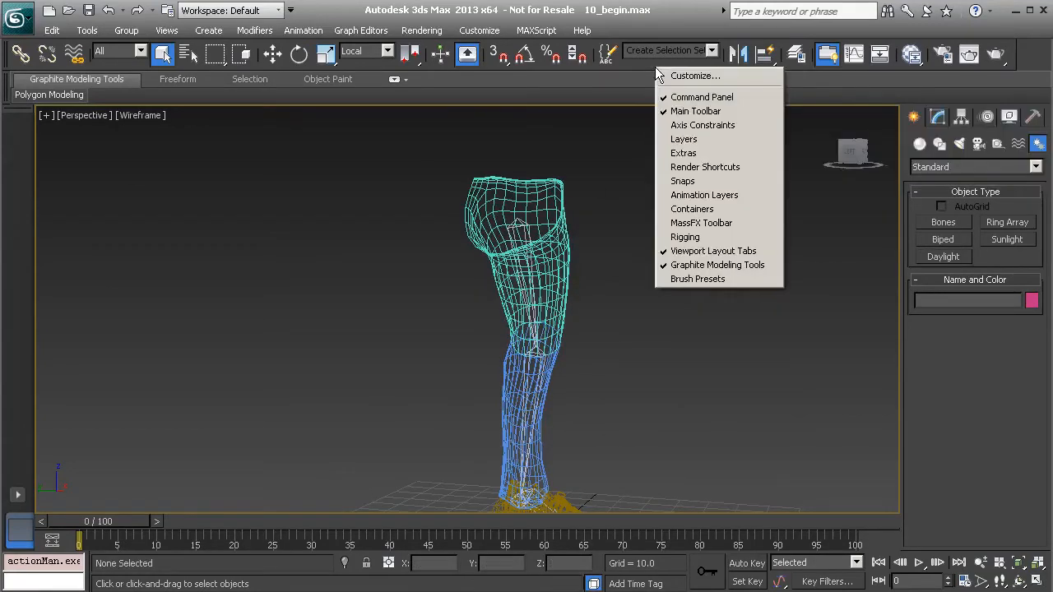
click(682, 139)
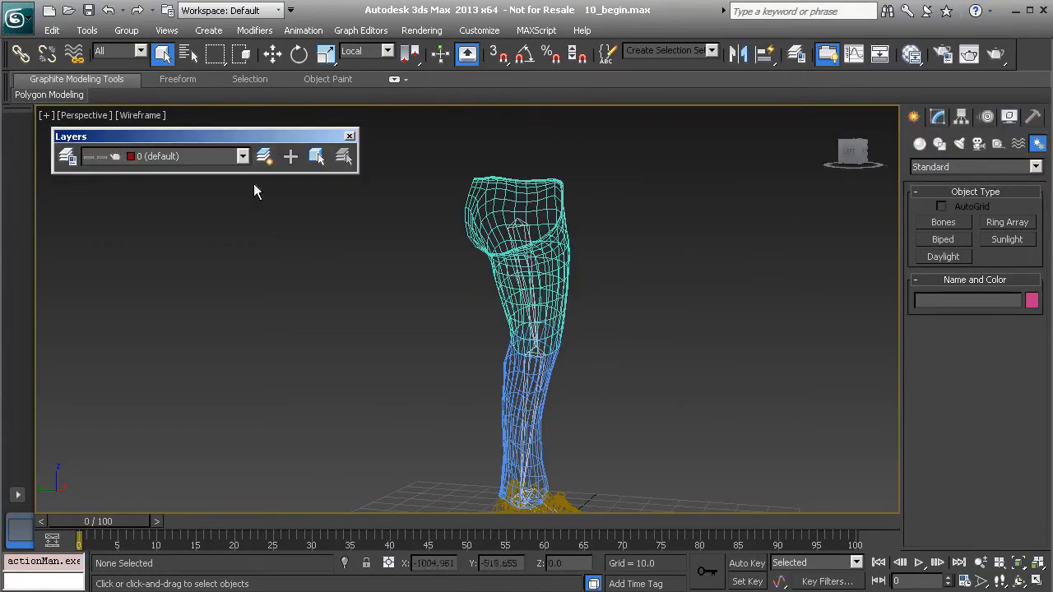
click(68, 158)
click(740, 131)
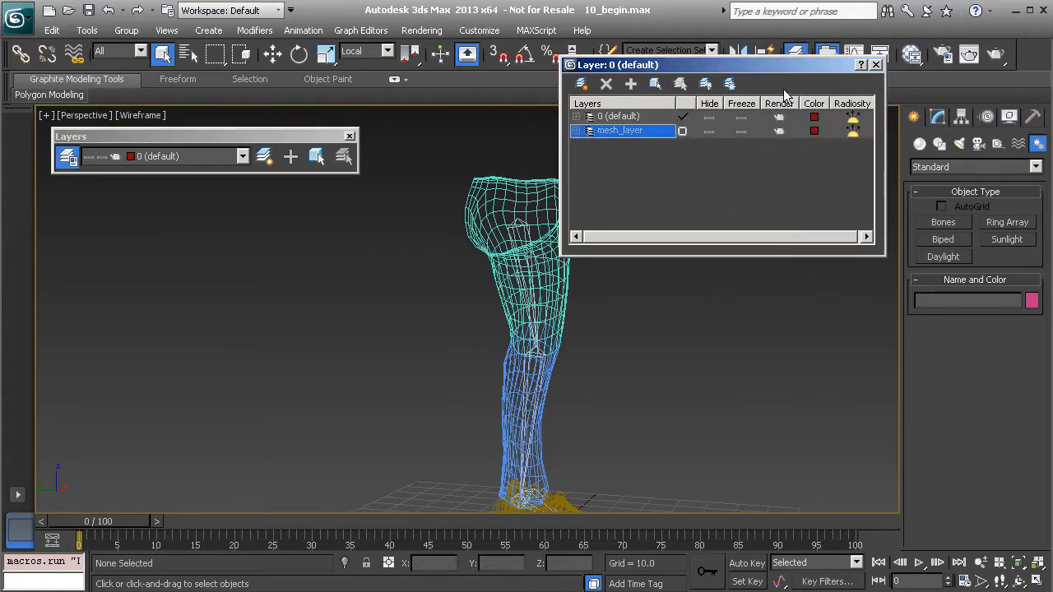
drag(805, 69, 846, 66)
Open Bone Tools and show its Object Properties section with the bone options
alt+middle_drag(591, 223, 436, 254)
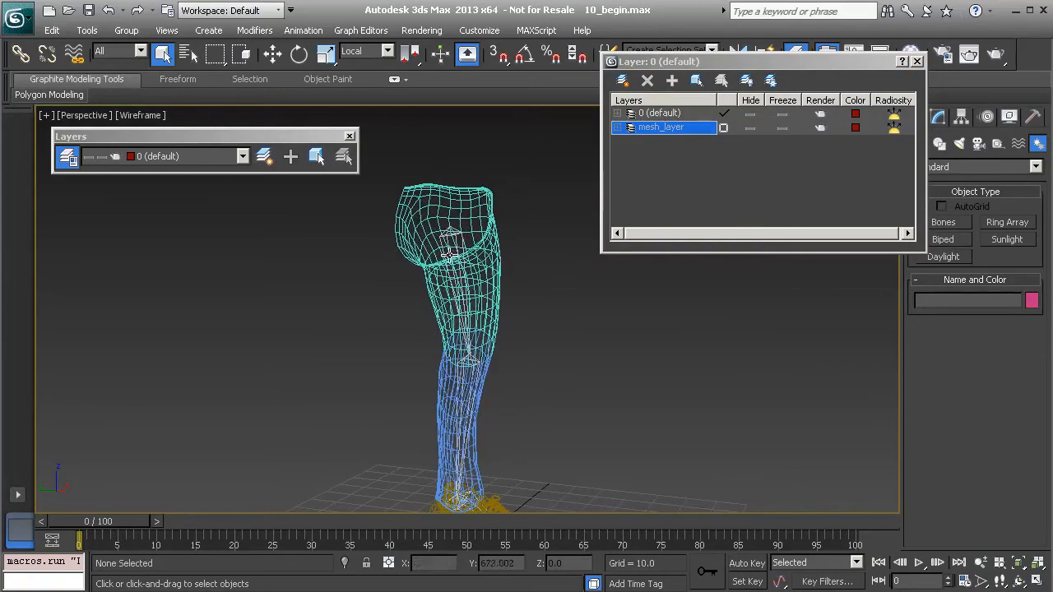
click(304, 30)
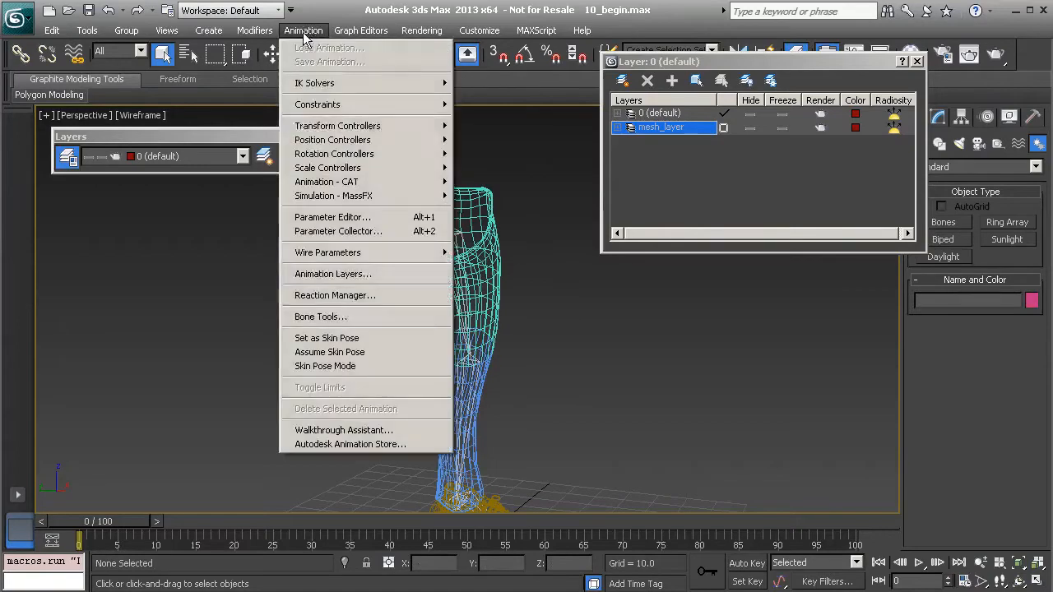
click(343, 318)
scroll(271, 306, down, 5)
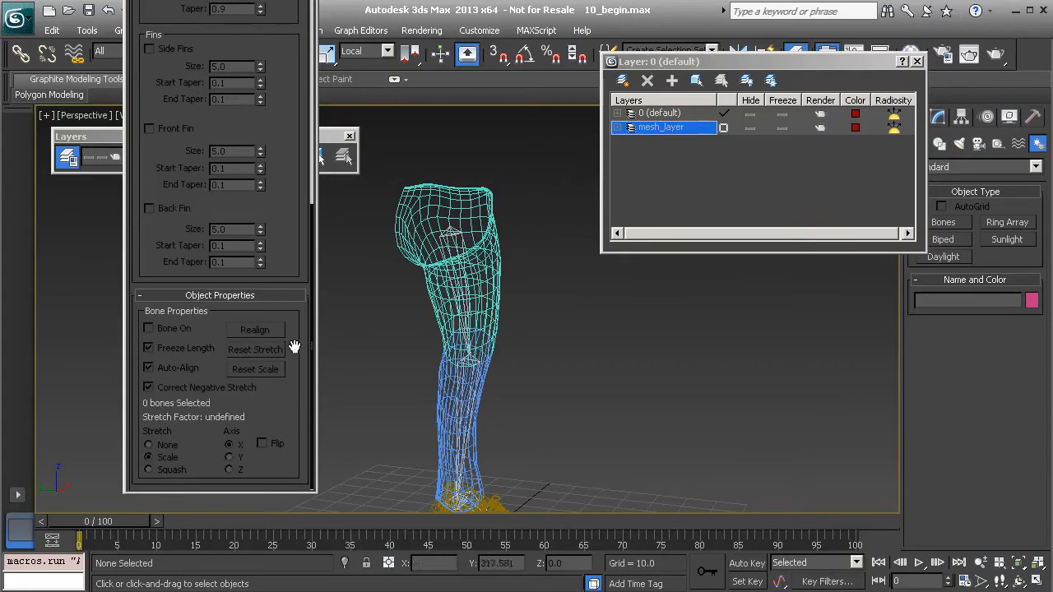
Inspect the thigh bone's properties, and turn on Bone On for the L_Thigh mesh
alt+middle_drag(601, 370, 571, 363)
scroll(511, 337, up, 3)
scroll(497, 333, up, 3)
click(478, 233)
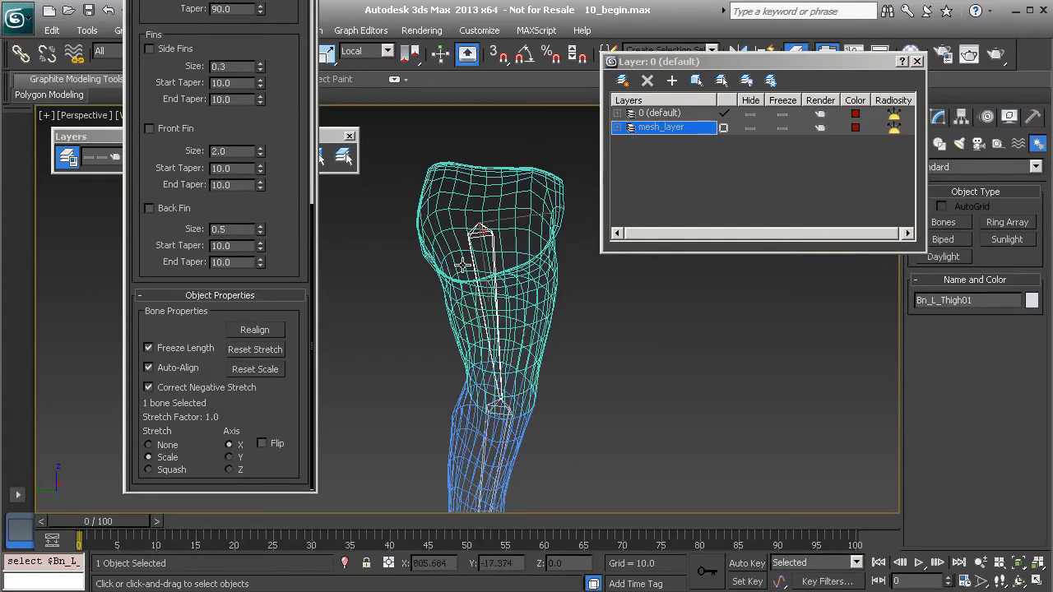
click(538, 259)
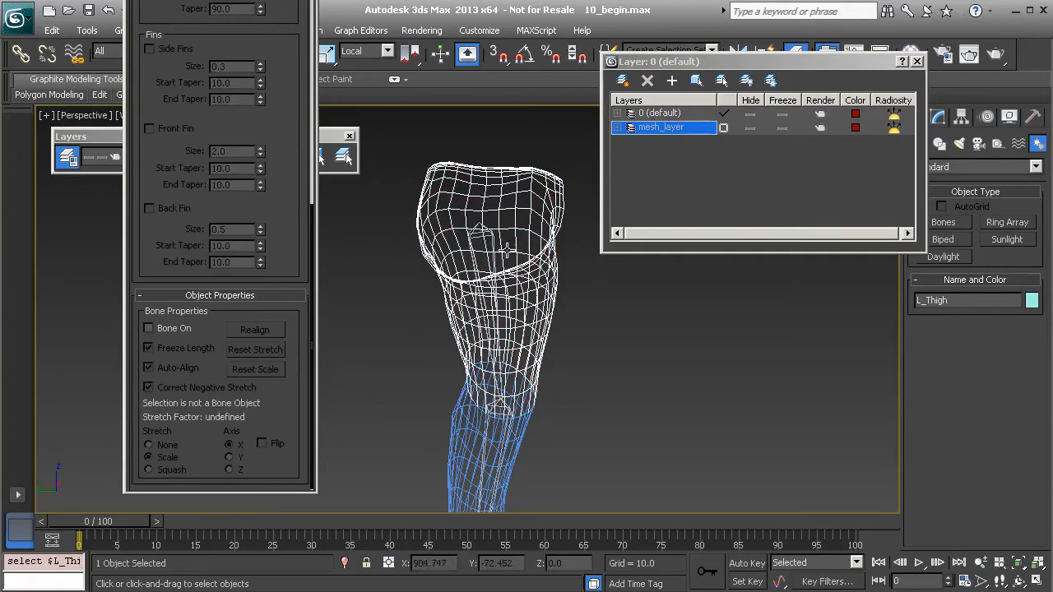
click(170, 329)
click(170, 328)
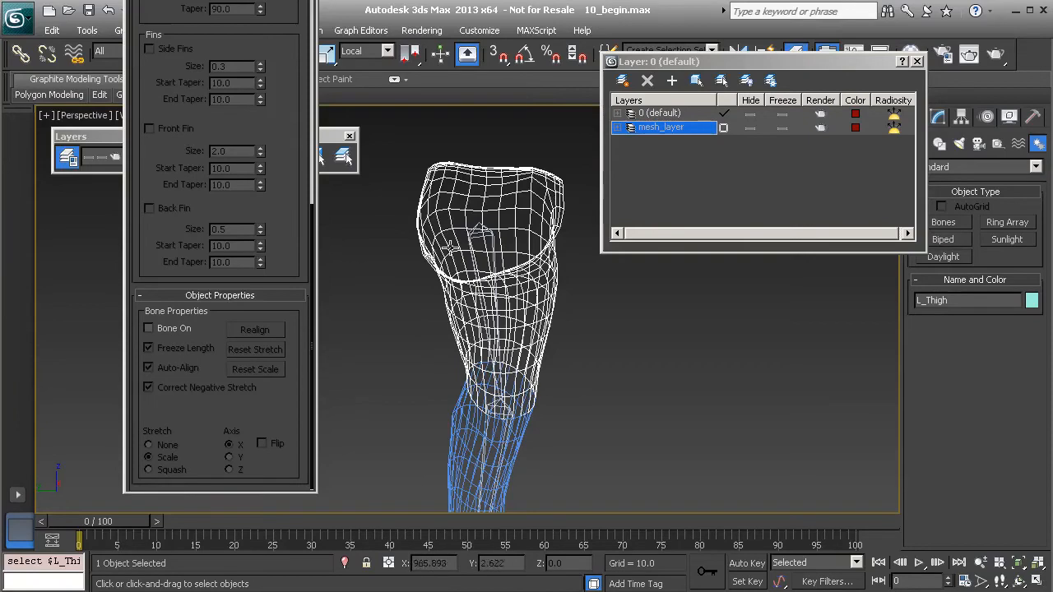
click(166, 328)
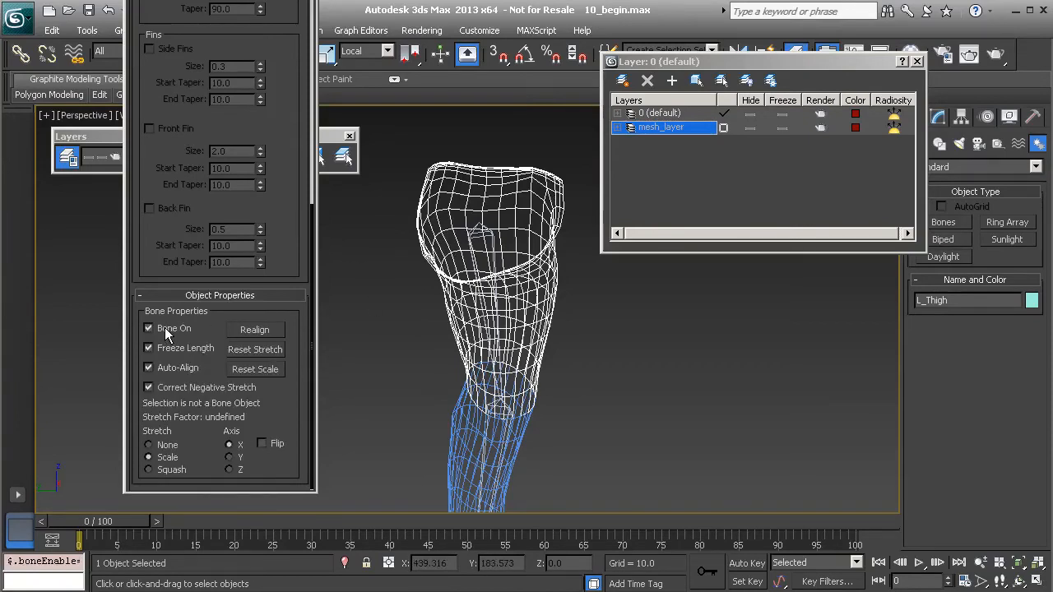
Test moving the L_Thigh mesh as a bone, undo the moves and turn its Bone On property off
scroll(419, 379, down, 5)
middle_drag(461, 474, 479, 407)
key(w)
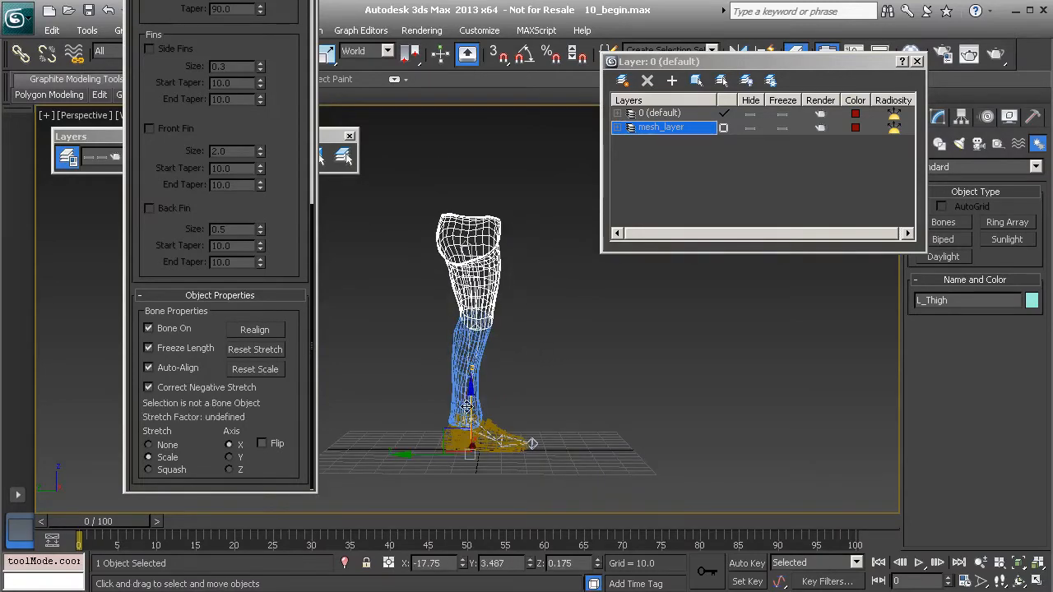
drag(481, 452, 656, 354)
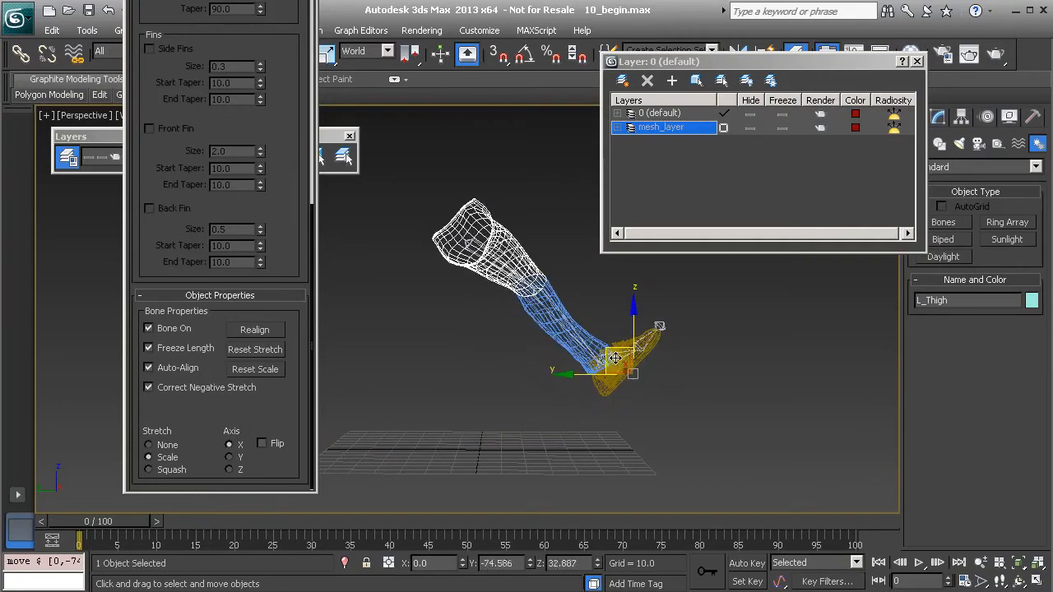
key(ctrl+z)
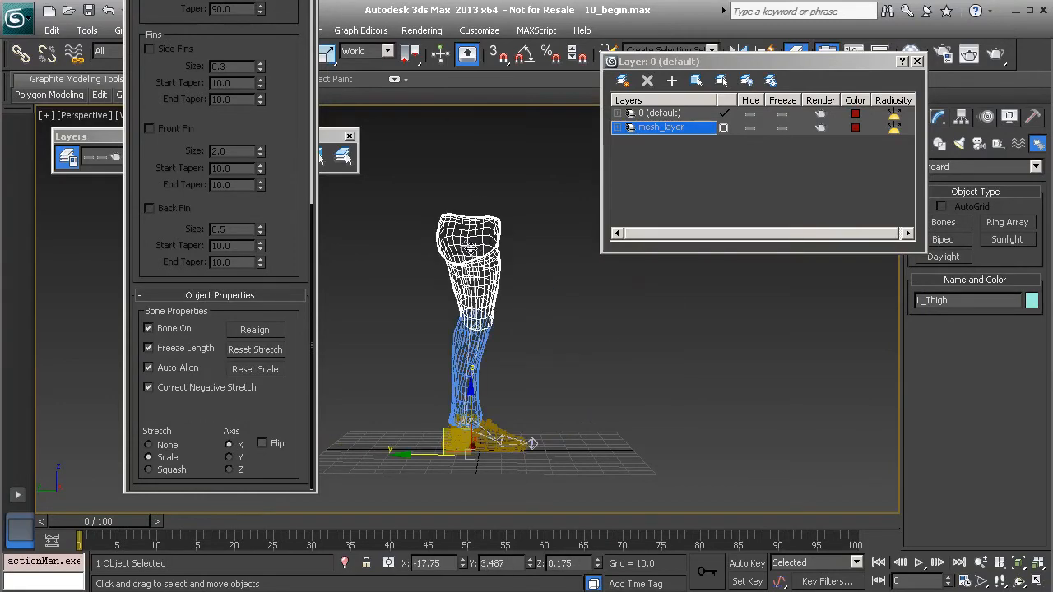
drag(442, 428, 385, 336)
key(ctrl+z)
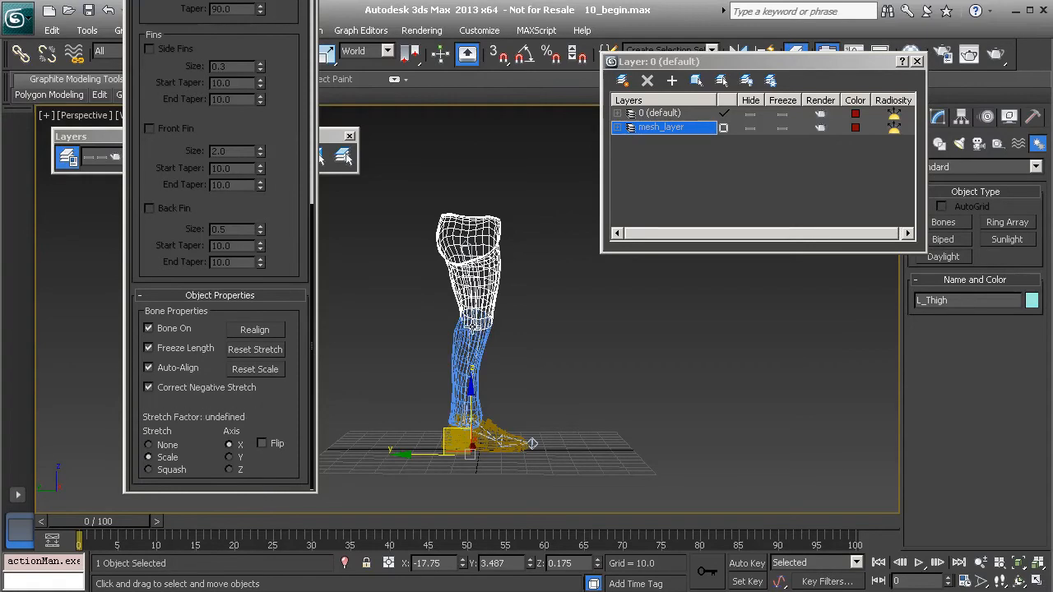
click(170, 327)
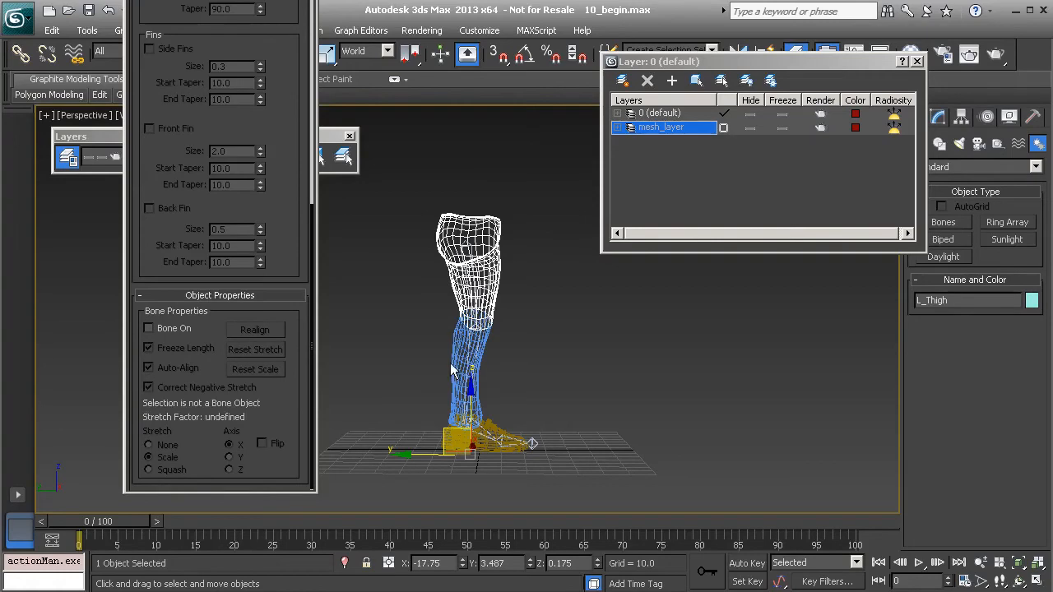
Rotate the thigh bone Bn_L_Thigh01 as a test and undo the rotation
click(474, 292)
click(472, 246)
key(e)
drag(507, 259, 504, 292)
key(ctrl+z)
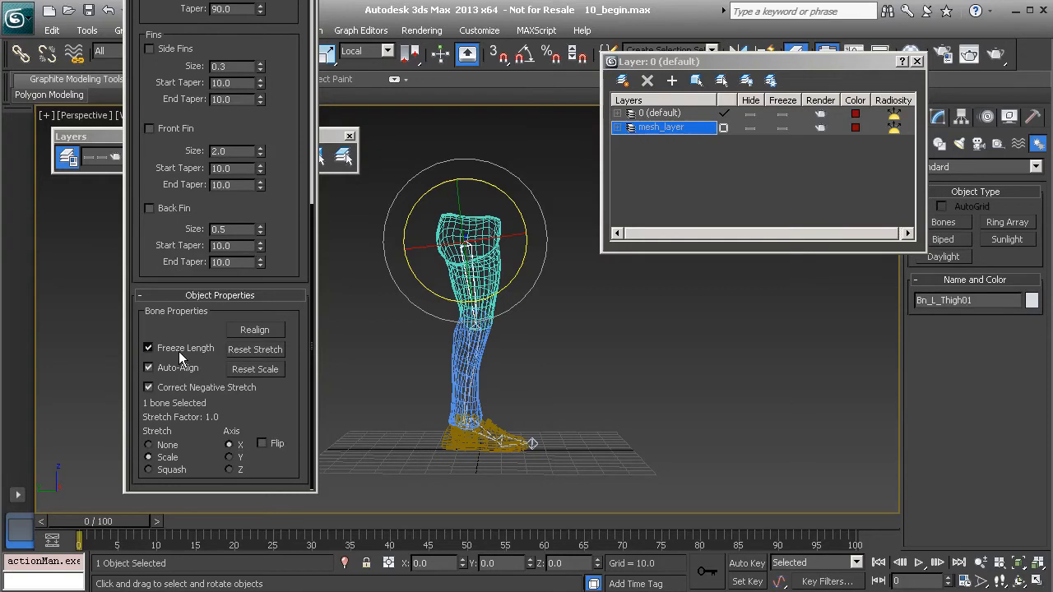
Try moving the shin bone Bn_L_Shin01 away from the knee to test its Freeze Length behaviour
scroll(502, 335, up, 6)
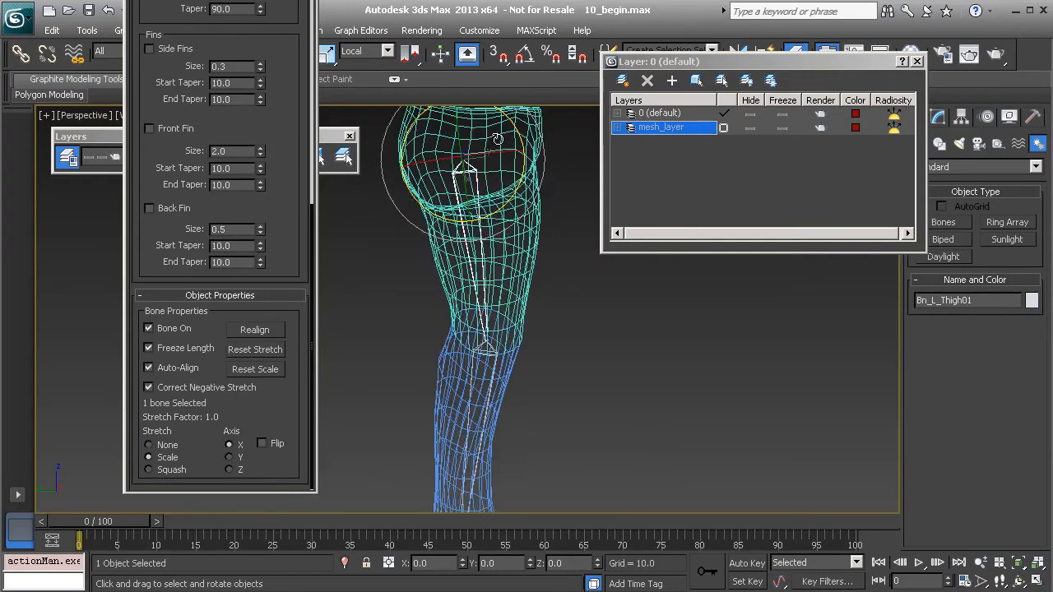
click(500, 443)
scroll(497, 444, down, 6)
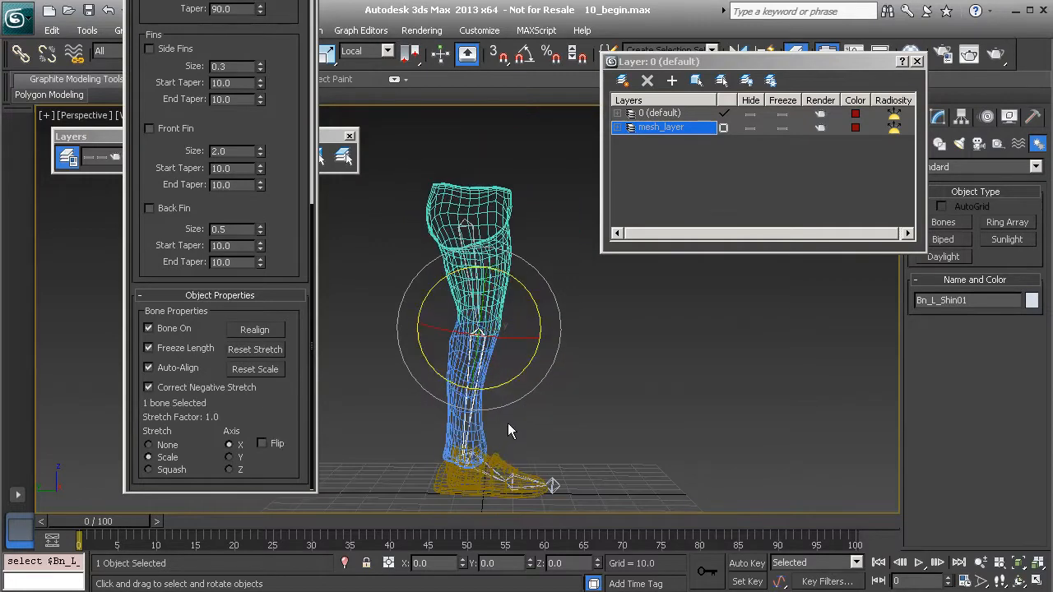
key(w)
drag(481, 329, 365, 390)
click(149, 348)
Turn off Freeze Length for the thigh bone Bn_L_Thigh01
scroll(451, 332, up, 3)
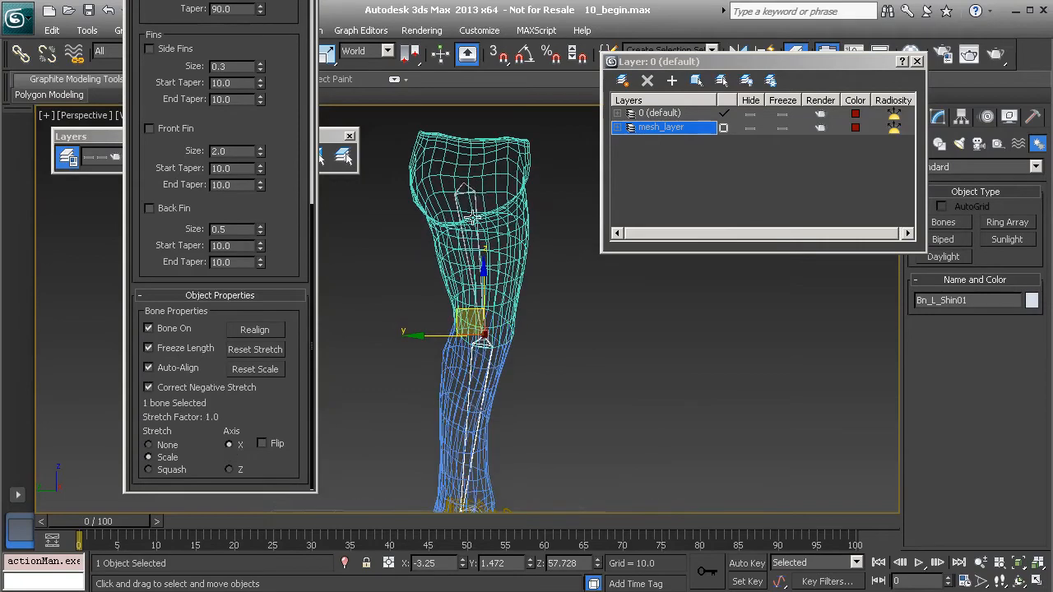
click(472, 192)
click(149, 348)
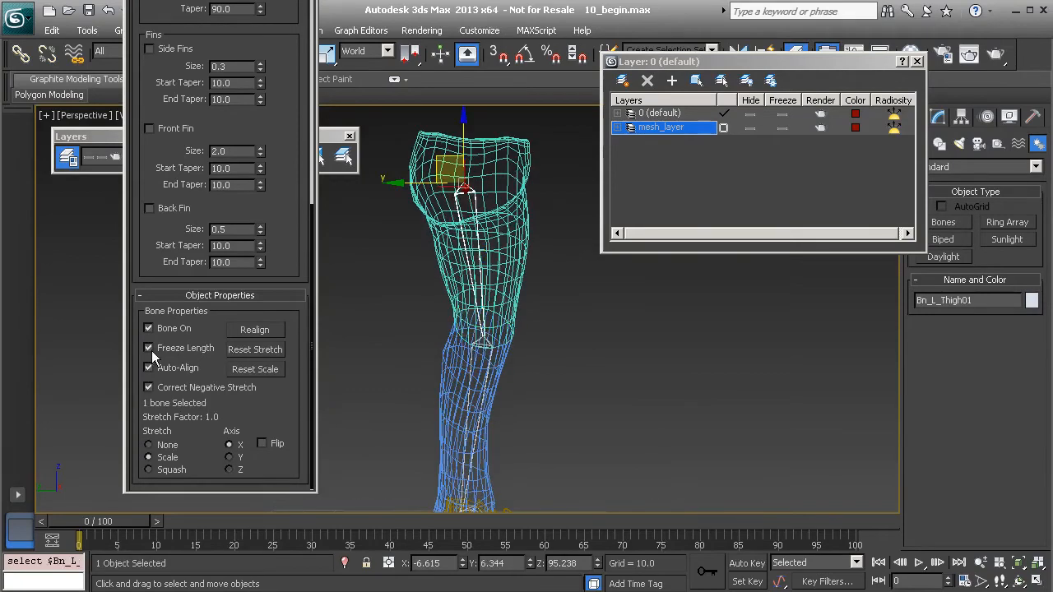
Move the shin bone Bn_L_Shin01 away from the hip to test stretching the thigh bone, and undo the move
scroll(403, 409, up, 2)
scroll(514, 390, up, 1)
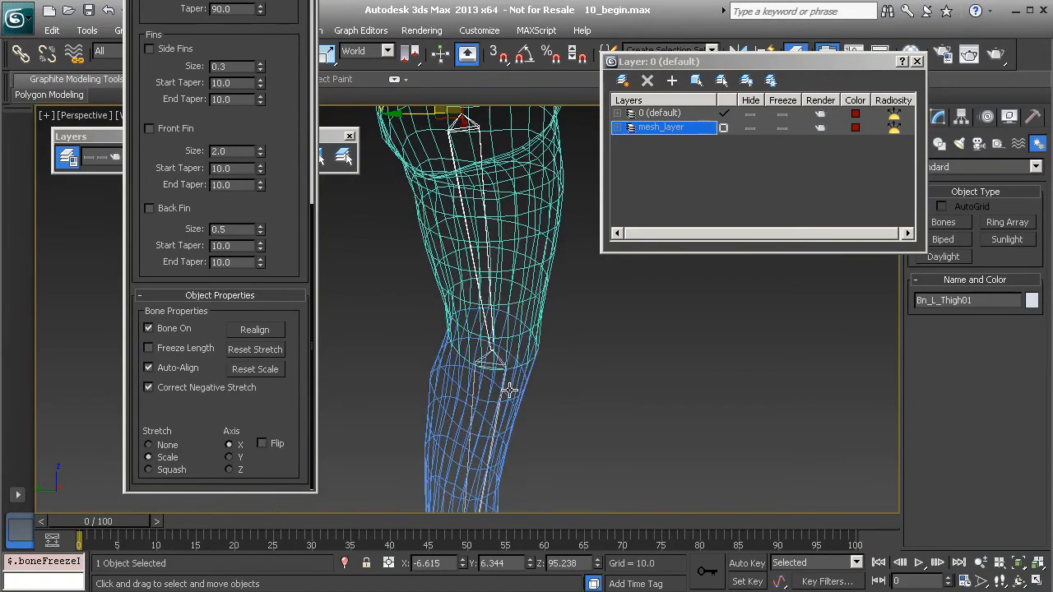
click(502, 386)
click(500, 395)
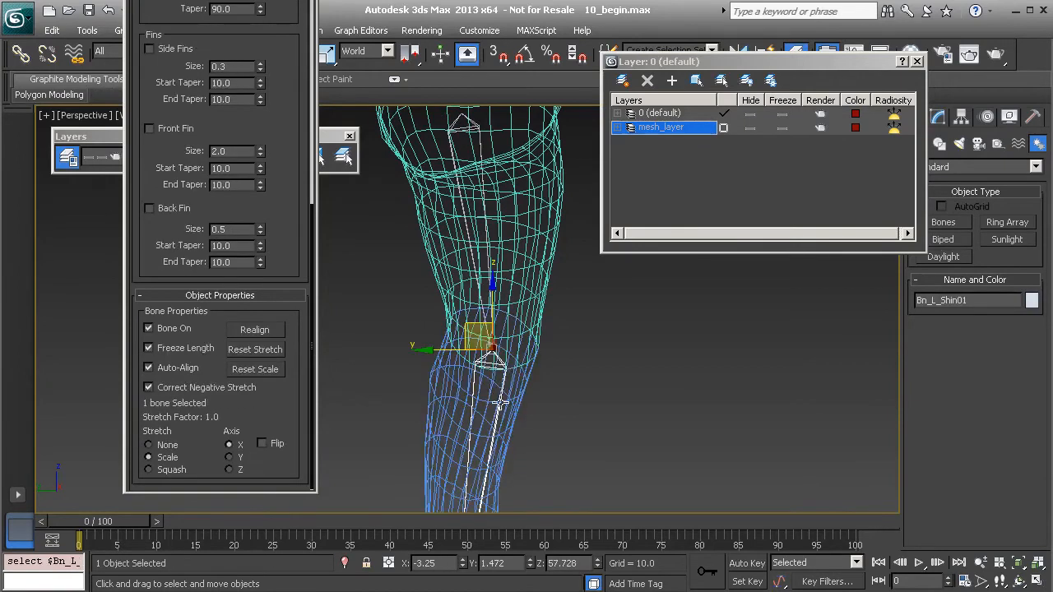
scroll(507, 410, down, 1)
scroll(455, 384, down, 3)
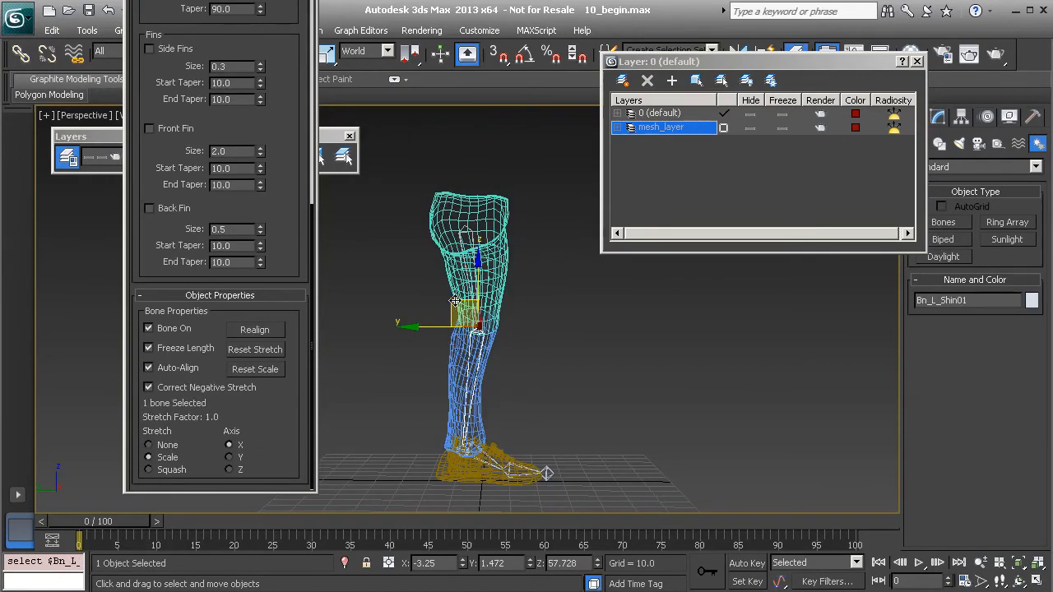
drag(455, 301, 645, 395)
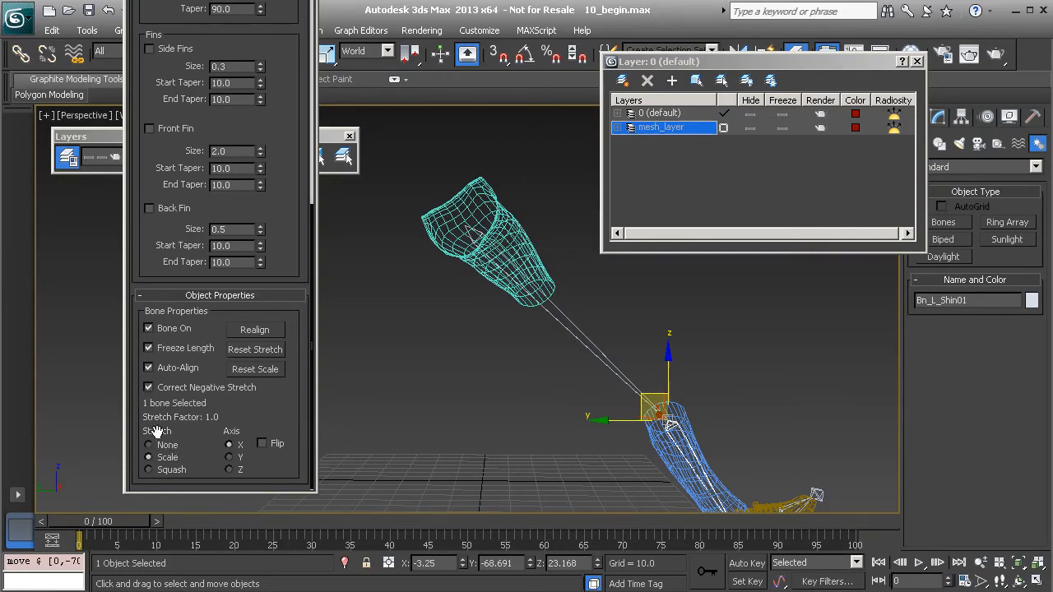
key(ctrl+z)
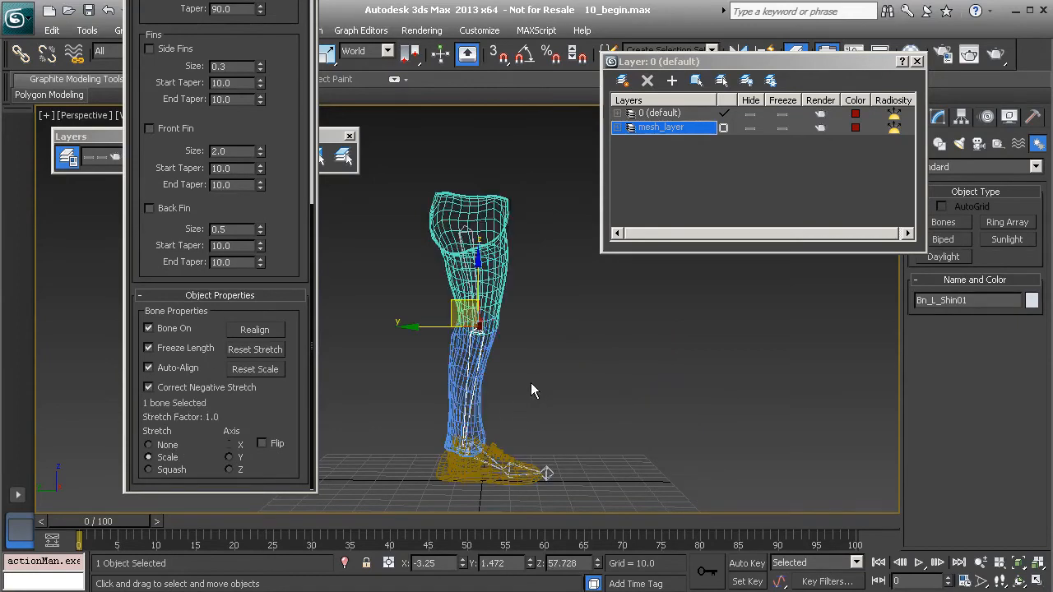
Hide mesh_layer and set the thigh bone's stretch type to Squash
click(750, 127)
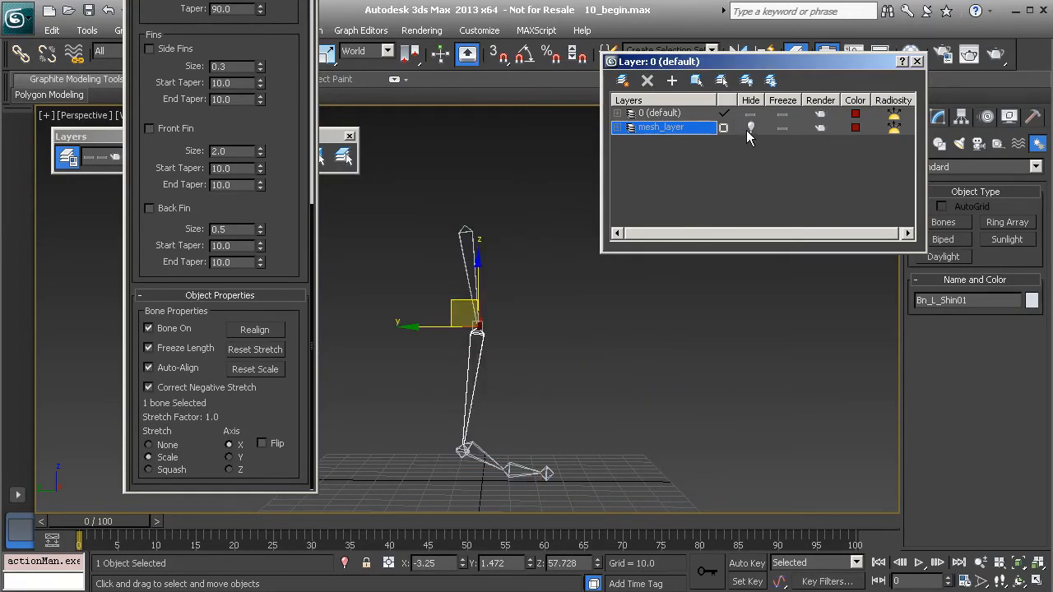
click(461, 251)
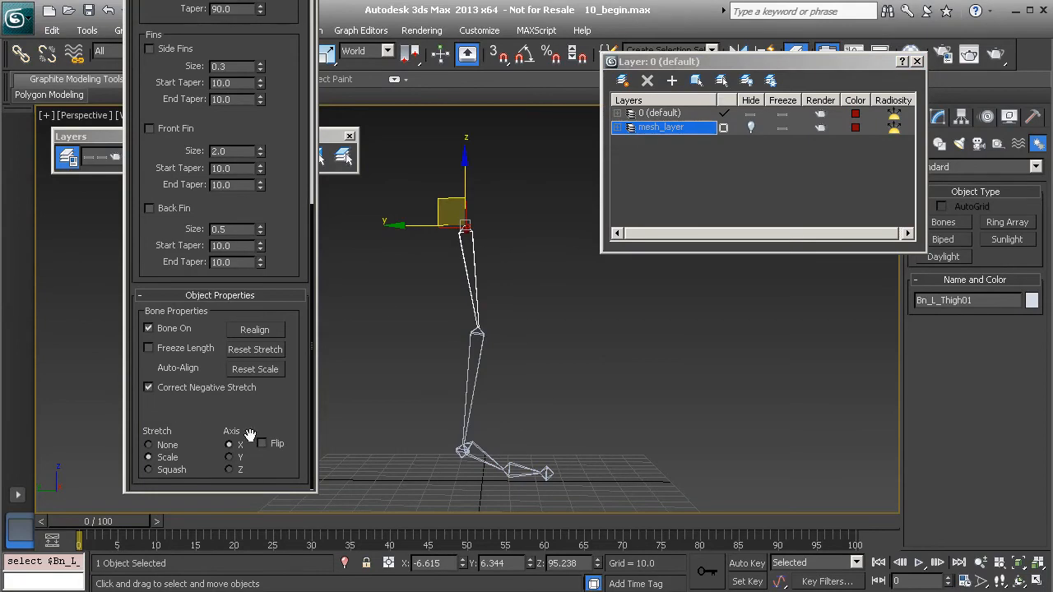
click(162, 473)
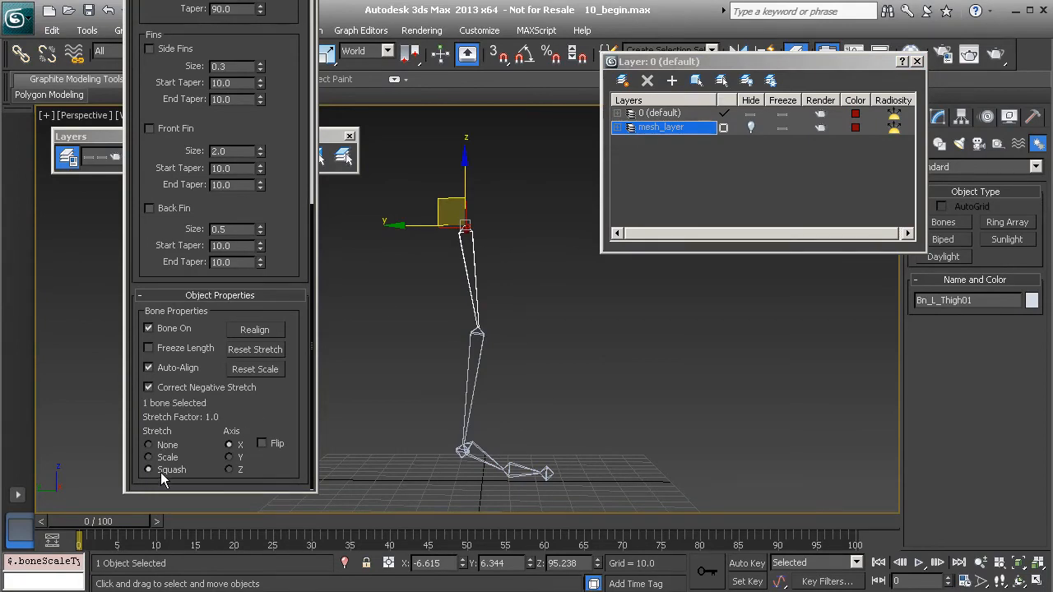
Move the shin bone repeatedly to test the thigh bone's Squash stretching, and undo the moves
click(482, 360)
drag(461, 311, 569, 358)
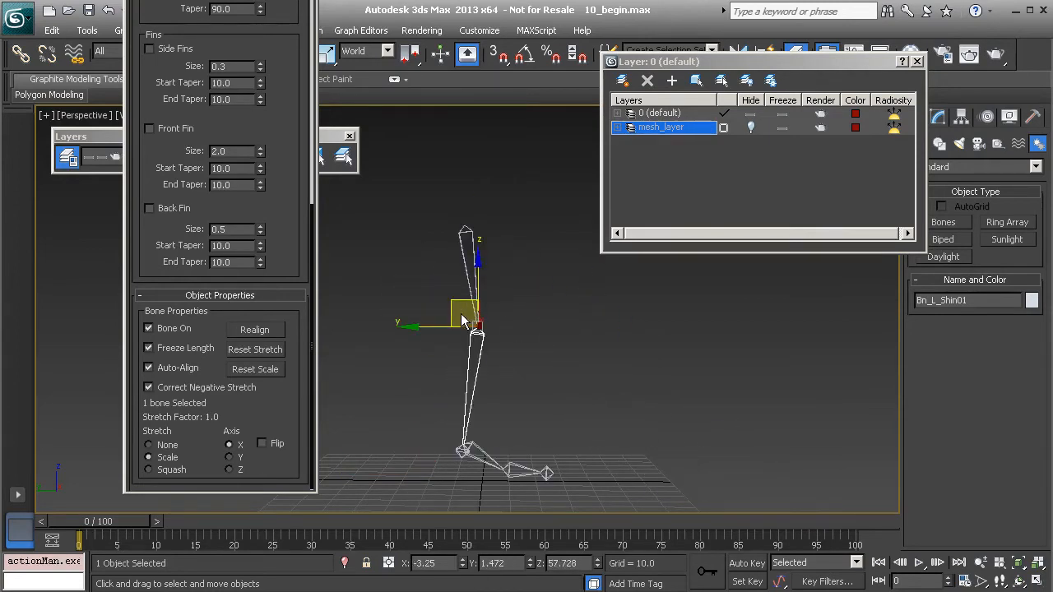
mouse_move(454, 308)
mouse_down()
mouse_move(531, 394)
mouse_move(463, 240)
mouse_move(451, 301)
mouse_up()
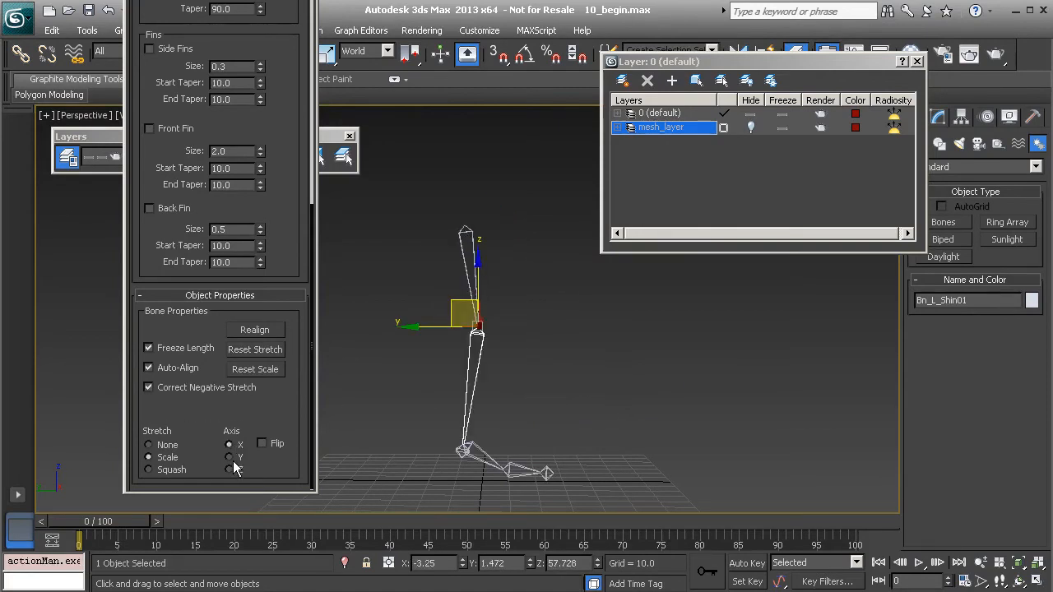
drag(455, 306, 525, 375)
key(ctrl+z)
Set the shin bone's stretch to Squash with axis Y, and switch the thigh bone's stretch axis to Y
click(149, 470)
click(228, 457)
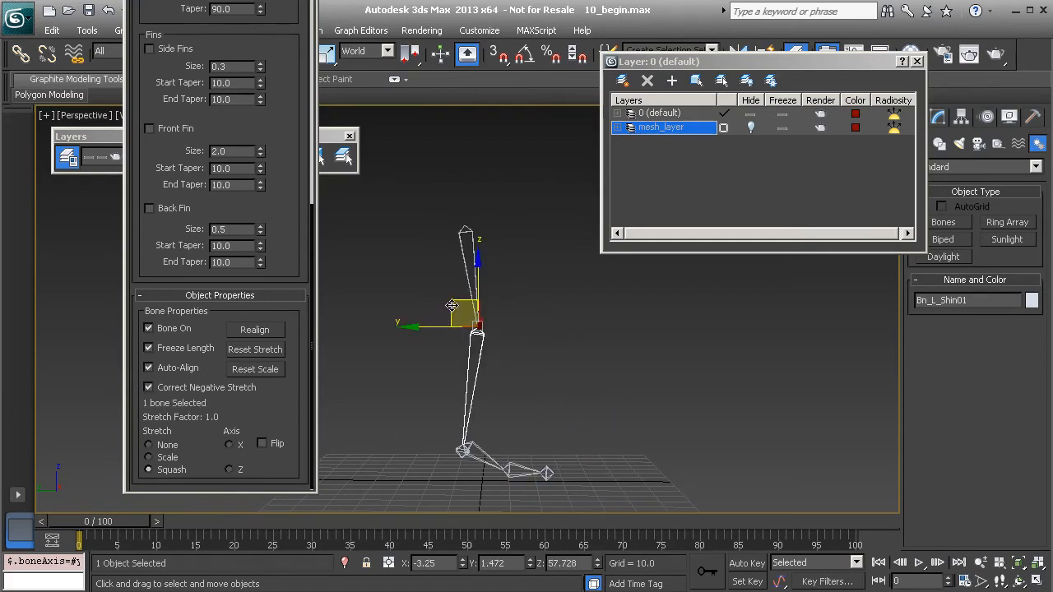
click(463, 261)
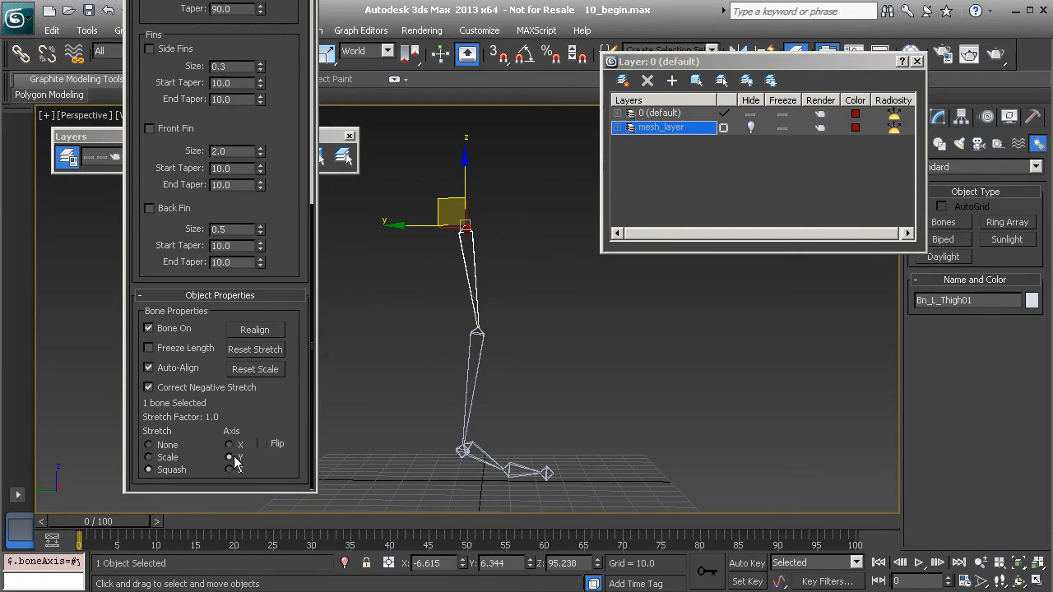
Move the shin bone Bn_L_Shin01 away from the thigh to about Y -45, Z 36 to test the Y stretch axis
click(481, 348)
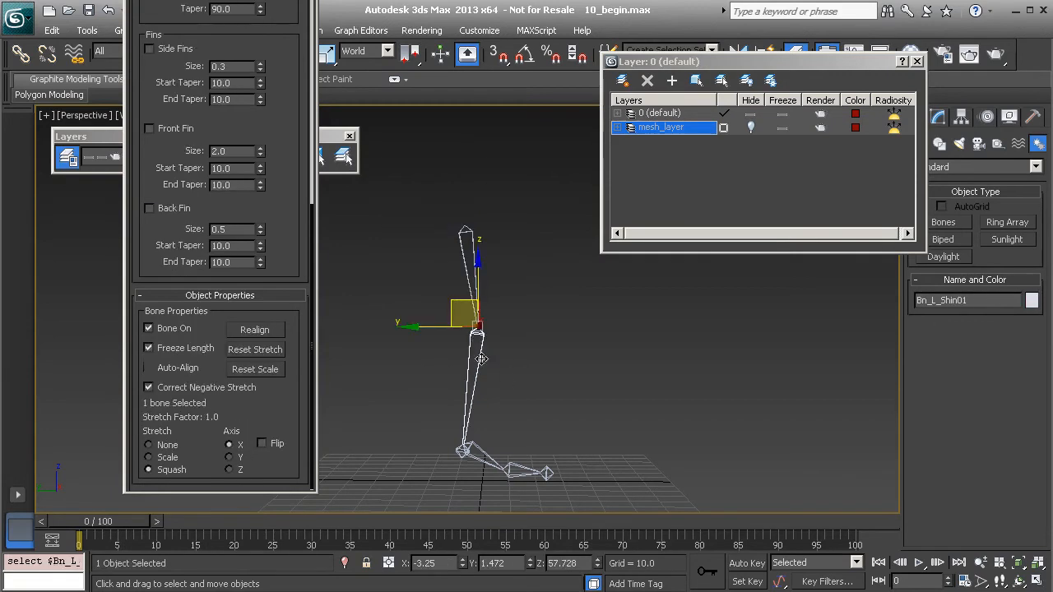
drag(451, 305, 565, 366)
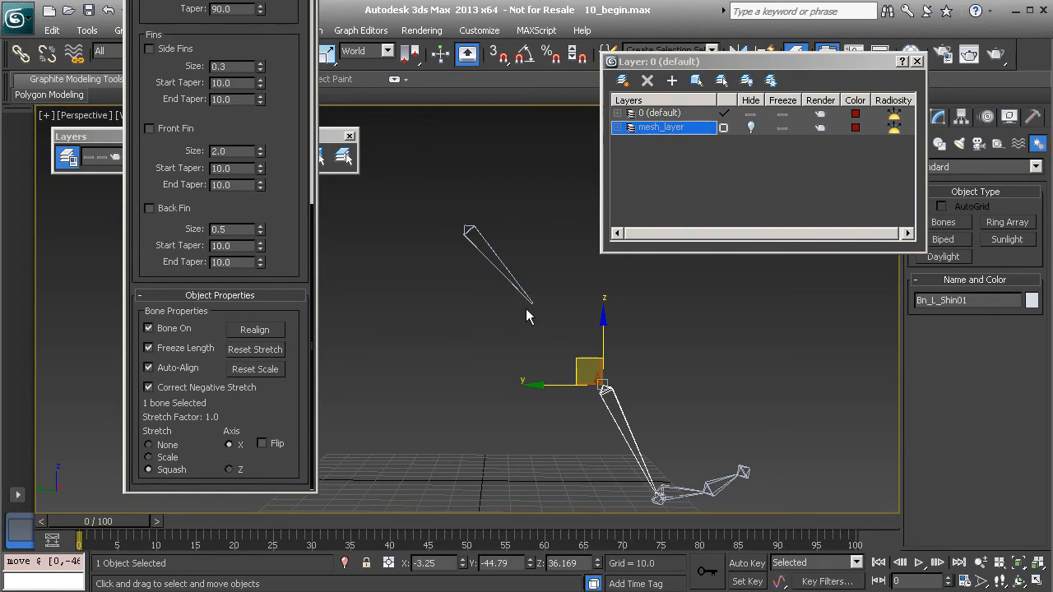
Undo the shin bone move, and set the thigh bone's stretch axis to X with Flip enabled
key(ctrl+z)
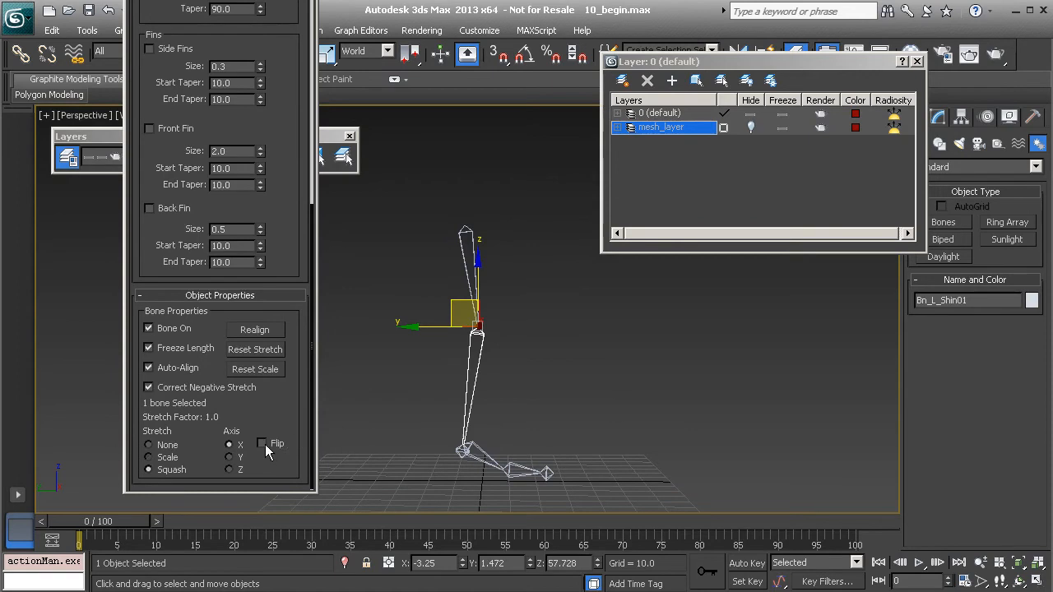
click(462, 252)
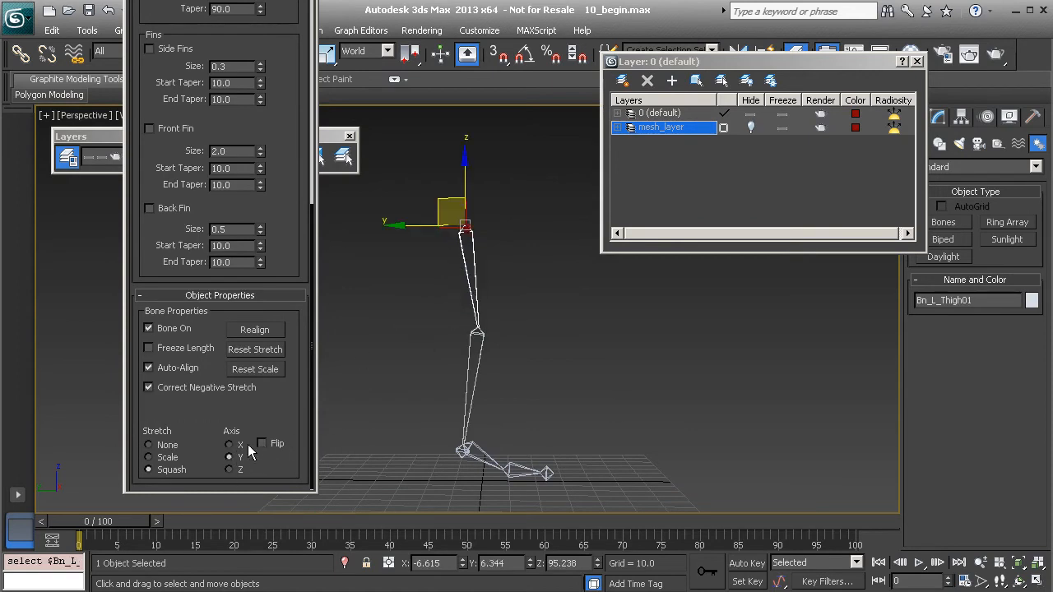
click(263, 444)
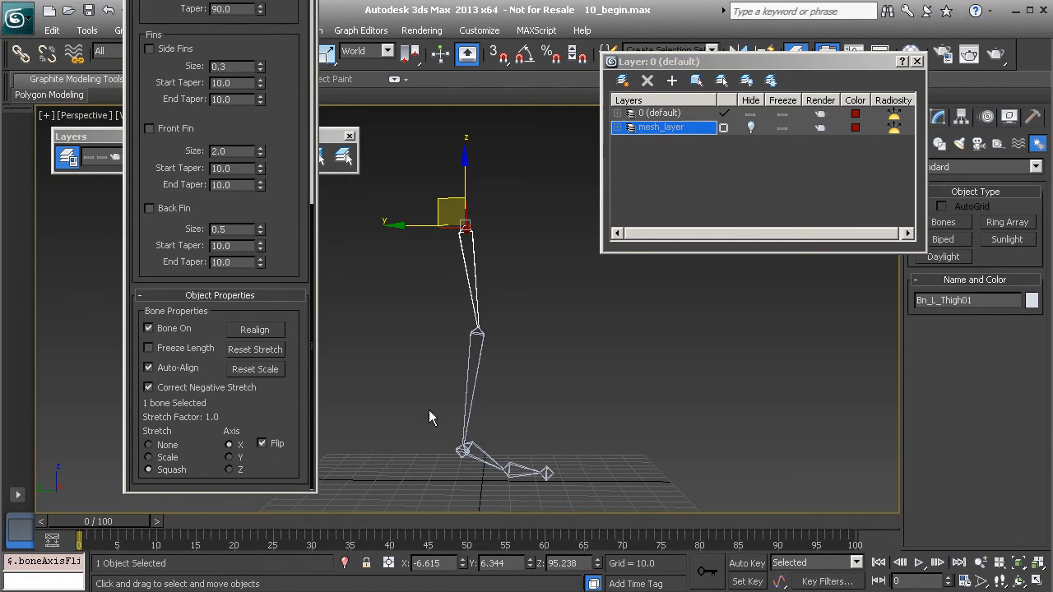
Move the shin bone away twice to test the thigh bone's flipped X-axis squash, undoing each move
click(467, 369)
drag(450, 310, 631, 403)
key(ctrl+z)
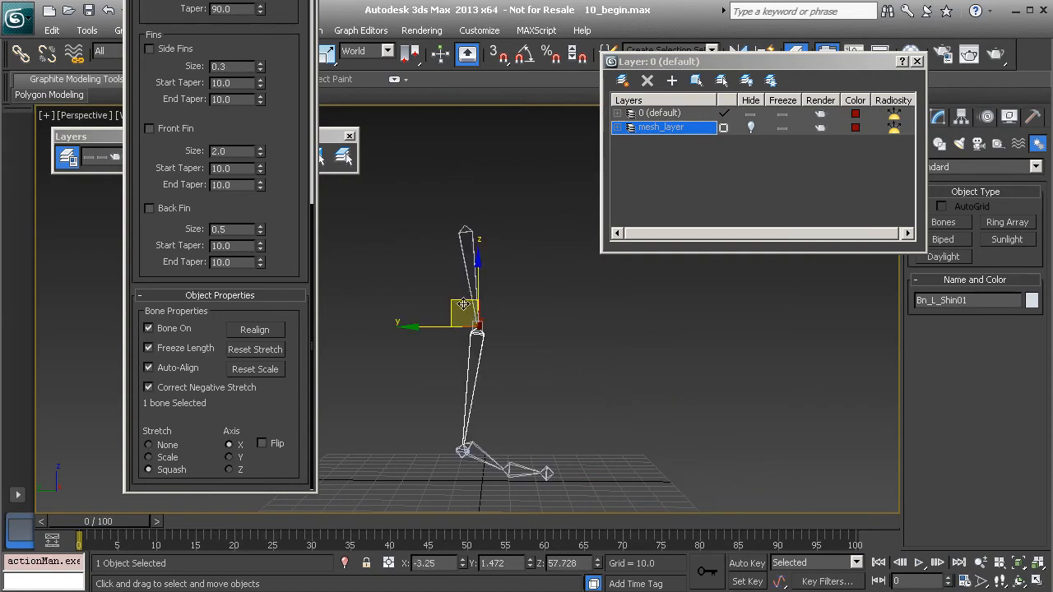
drag(453, 304, 576, 348)
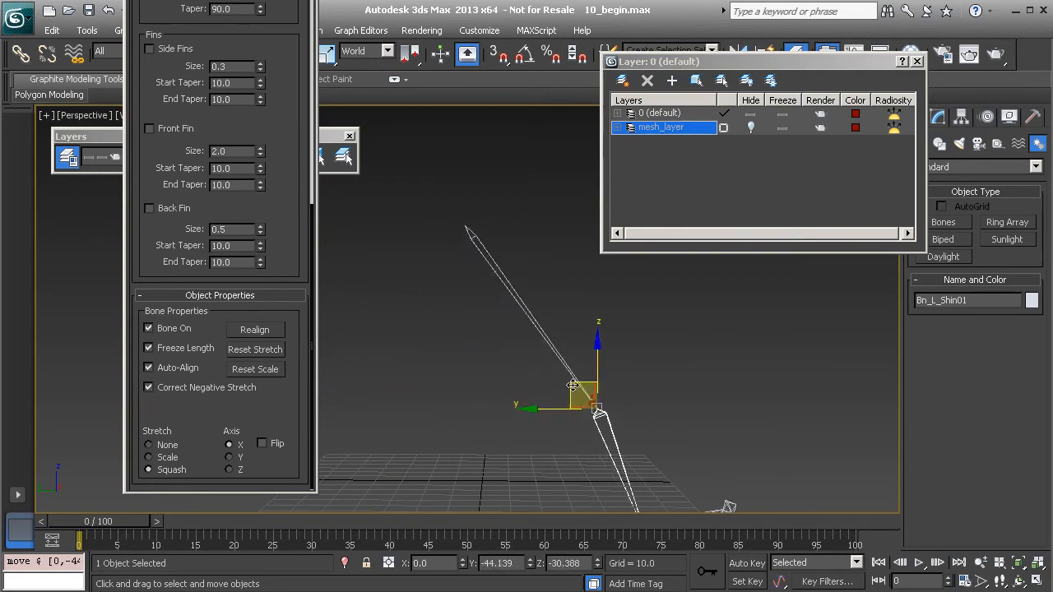
key(ctrl+z)
Turn off Flip for the thigh bone and keep its stretch type on Squash
click(465, 256)
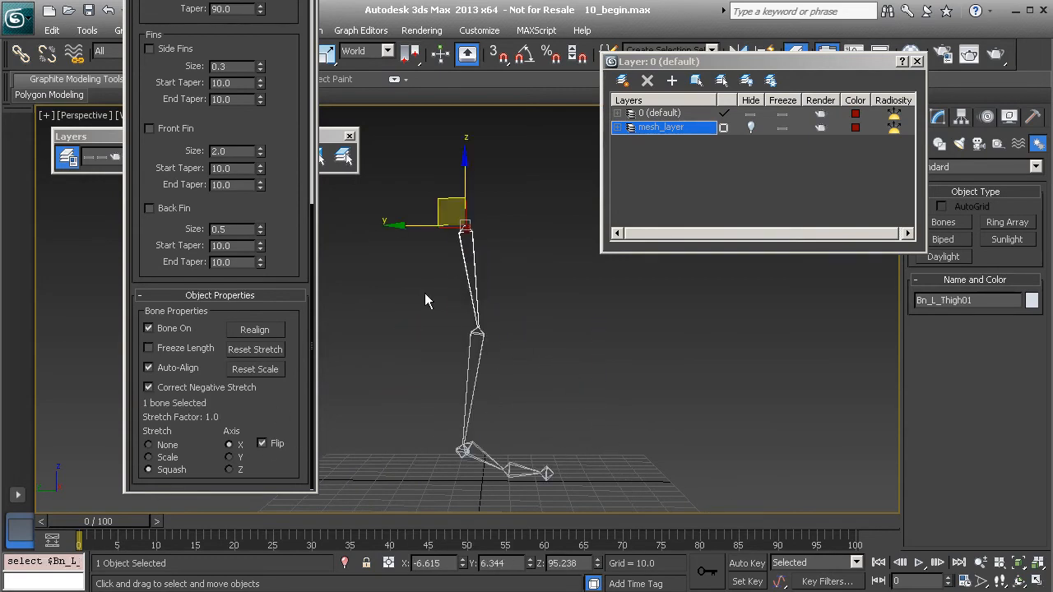
click(263, 445)
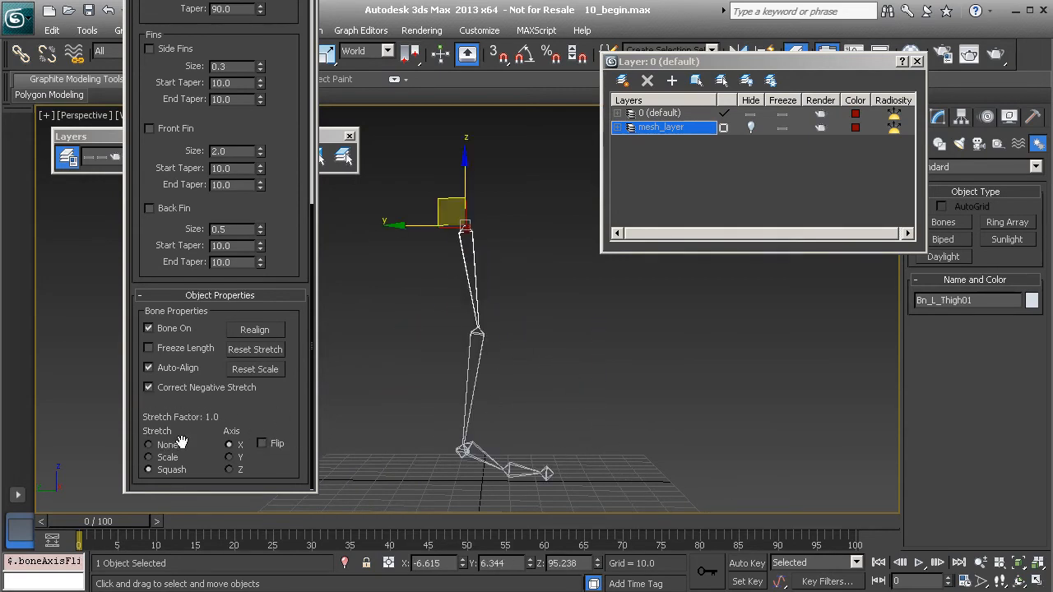
click(152, 469)
Try moving the shin bone to test the thigh bone's squash stretching with Flip off
alt+middle_drag(516, 341, 533, 362)
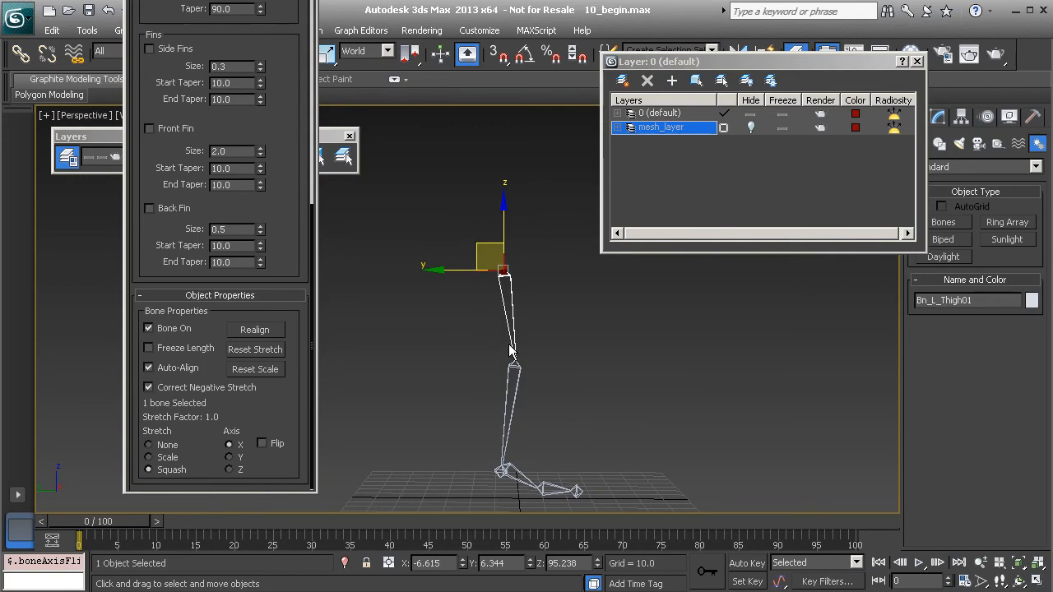
alt+middle_drag(585, 352, 550, 332)
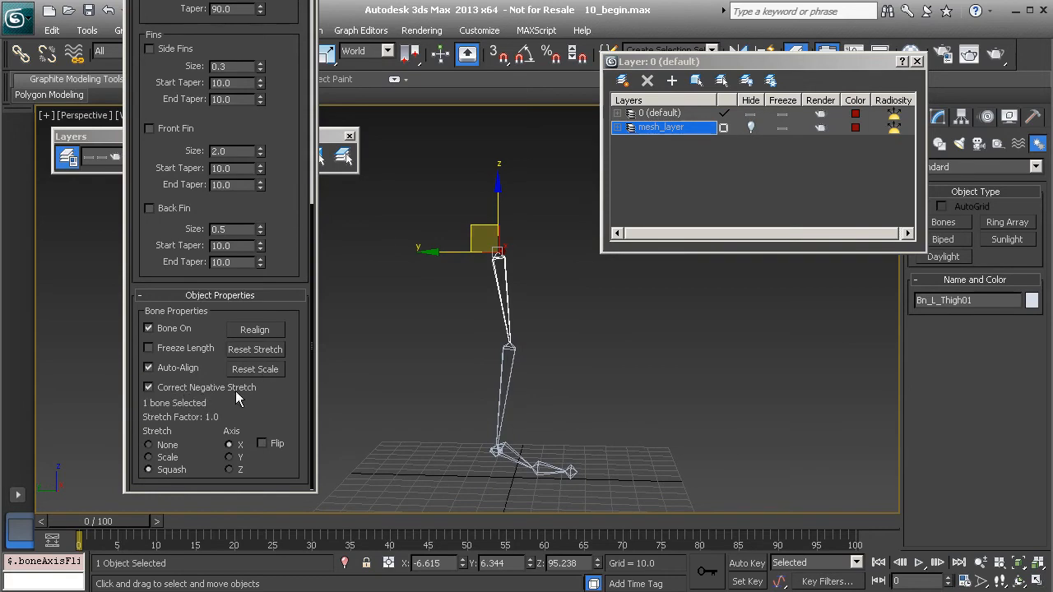
click(511, 364)
mouse_move(482, 324)
mouse_down()
mouse_move(455, 273)
mouse_move(440, 177)
mouse_move(414, 287)
mouse_move(484, 343)
mouse_move(451, 181)
mouse_move(449, 232)
mouse_move(489, 297)
mouse_move(482, 318)
mouse_up()
click(233, 350)
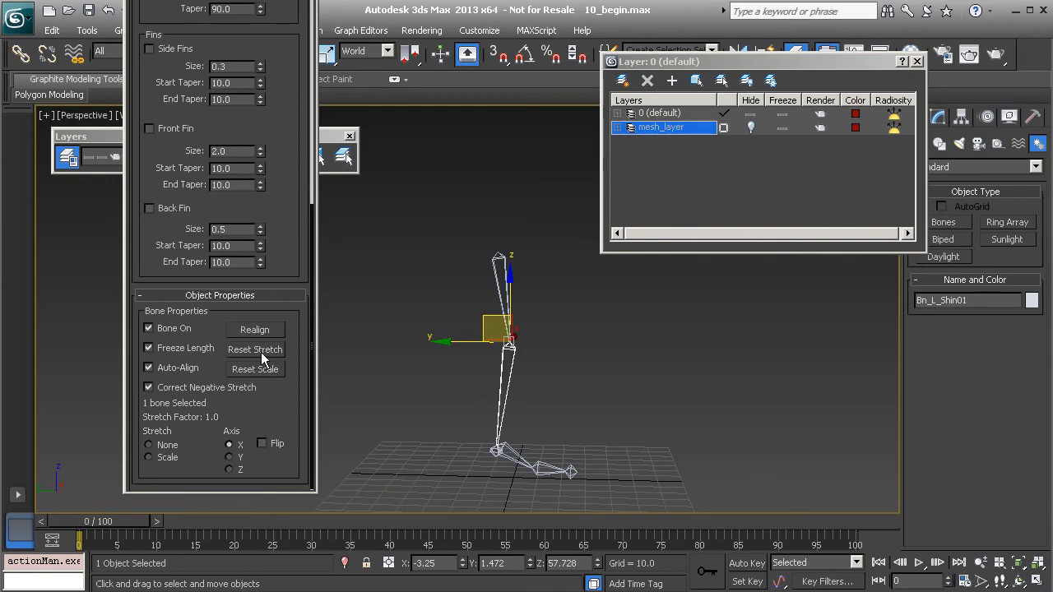
Unhide mesh_layer and switch to the Left view of the leg
click(750, 127)
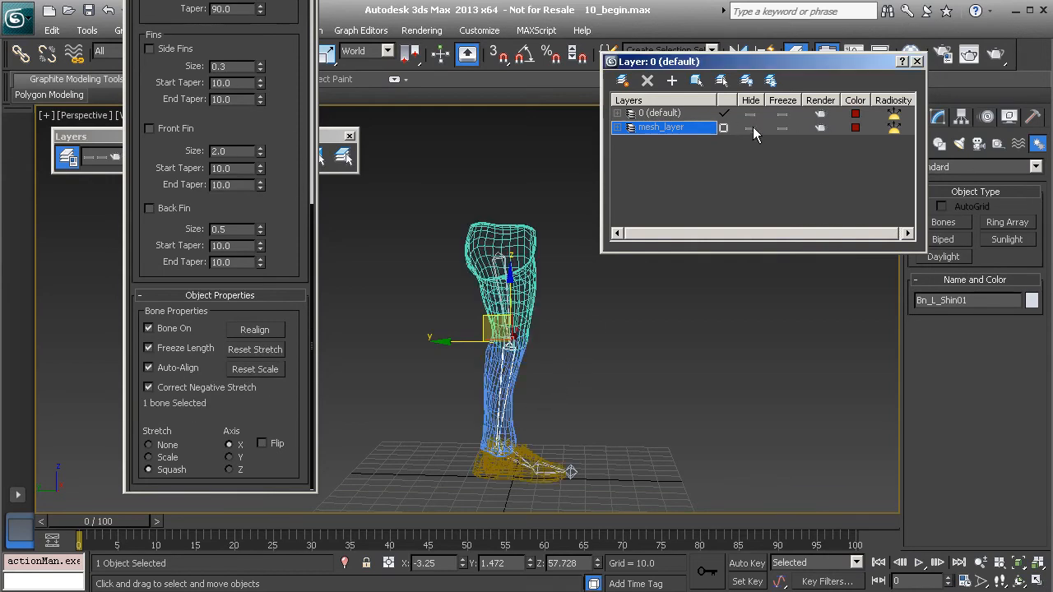
alt+middle_drag(627, 336, 511, 288)
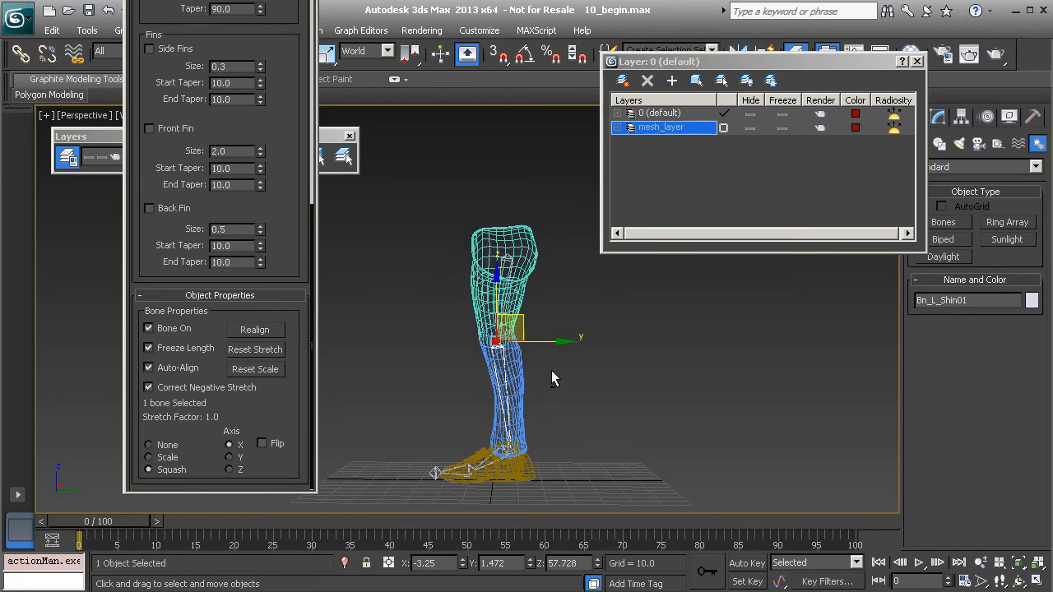
key(alt+w)
right_click(423, 425)
key(alt+w)
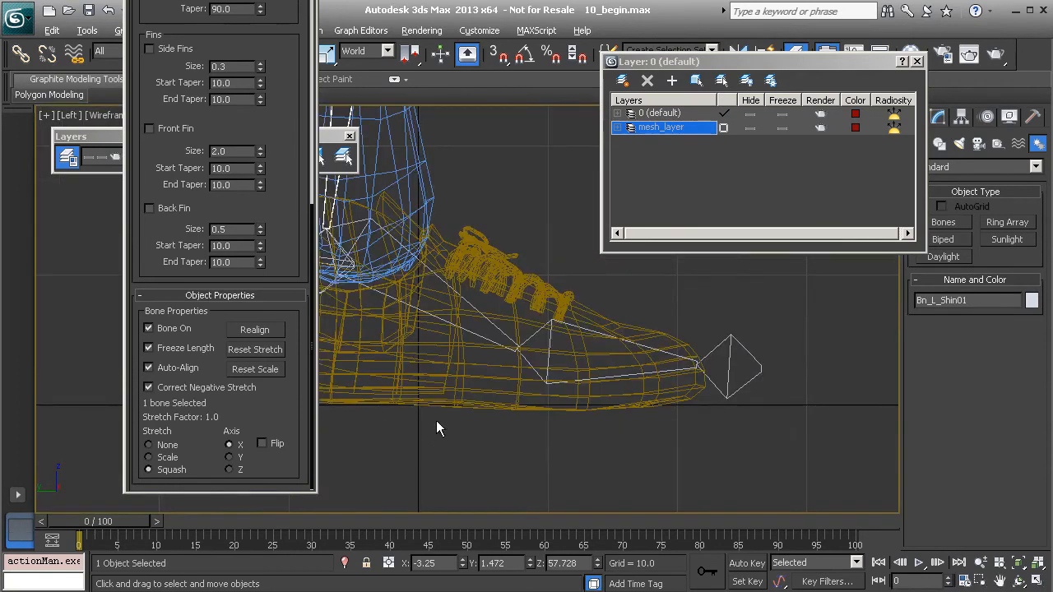
scroll(505, 278, down, 10)
scroll(479, 268, up, 8)
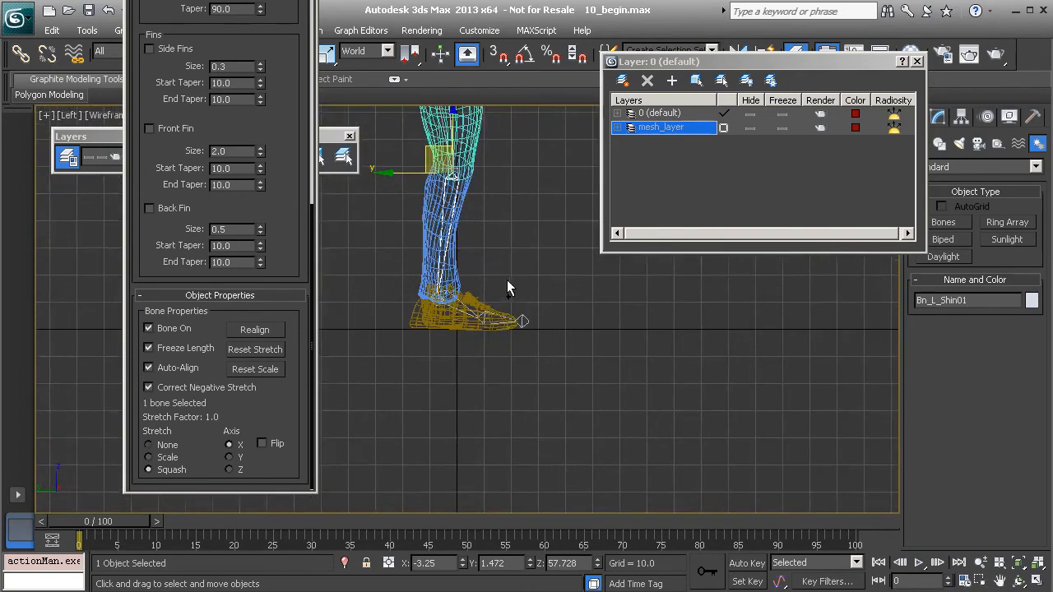
Create a single bone with an end nub beside the leg, from about Y -47, Z 95 to Y -59, Z 47
click(943, 222)
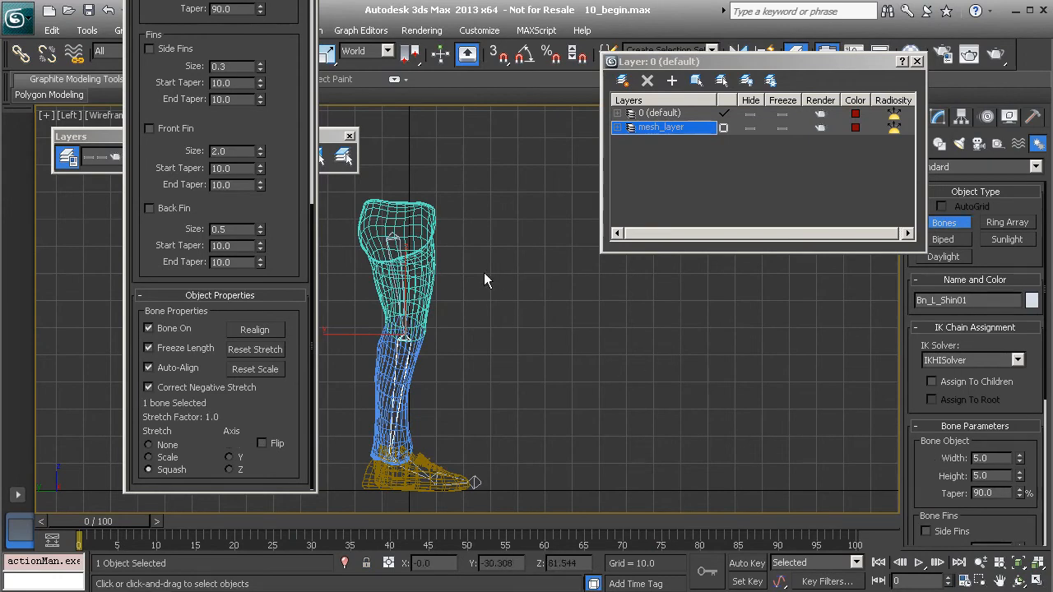
click(536, 236)
click(568, 370)
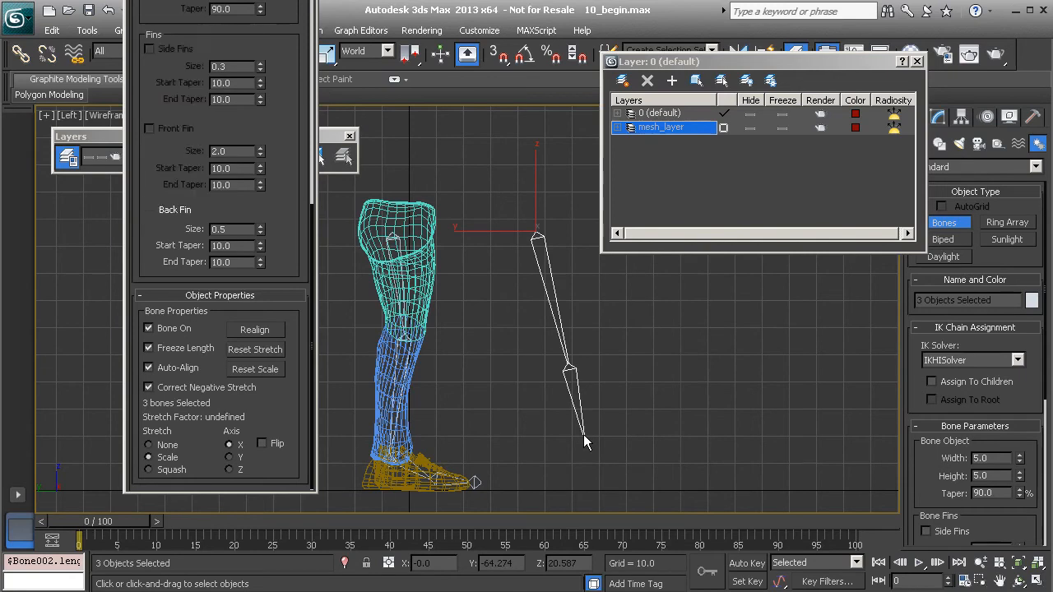
right_click(583, 434)
right_click(631, 385)
Return to the Perspective view and turn off Auto-Align for the new upper bone, Bone001
key(alt+w)
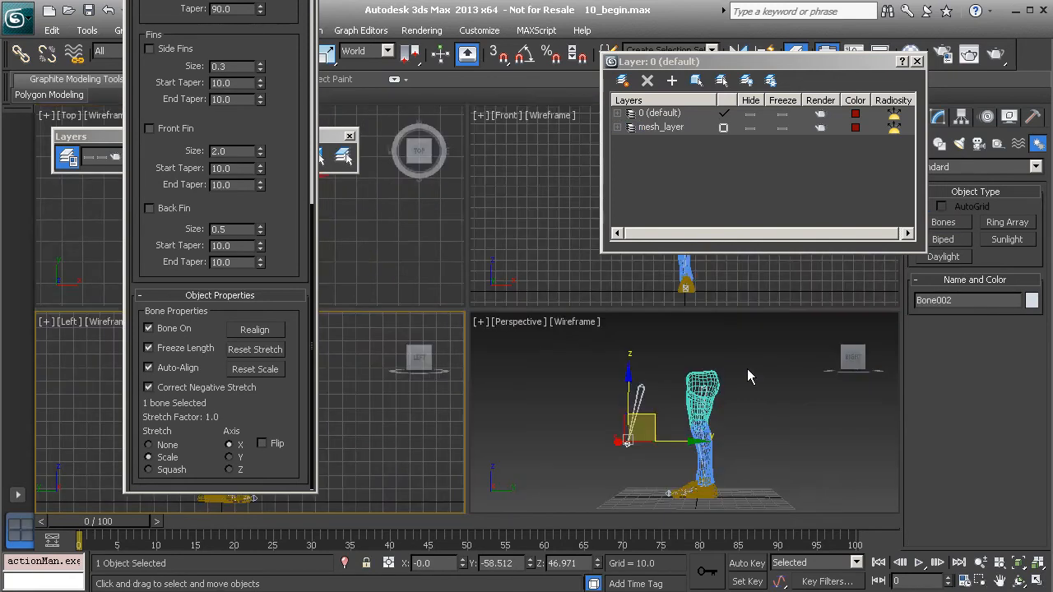
right_click(556, 377)
key(alt+w)
middle_drag(492, 337, 531, 333)
mouse_move(464, 354)
alt+middle_down()
mouse_move(510, 356)
mouse_move(460, 352)
alt+middle_up()
mouse_move(460, 352)
middle_down()
mouse_move(494, 347)
mouse_move(478, 349)
middle_up()
scroll(479, 349, up, 2)
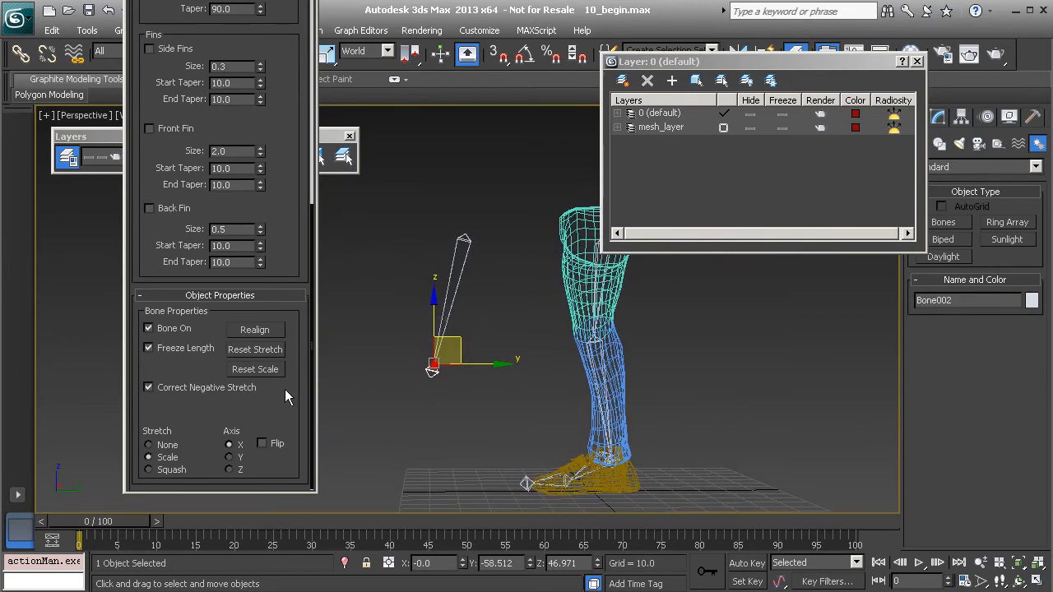
click(459, 278)
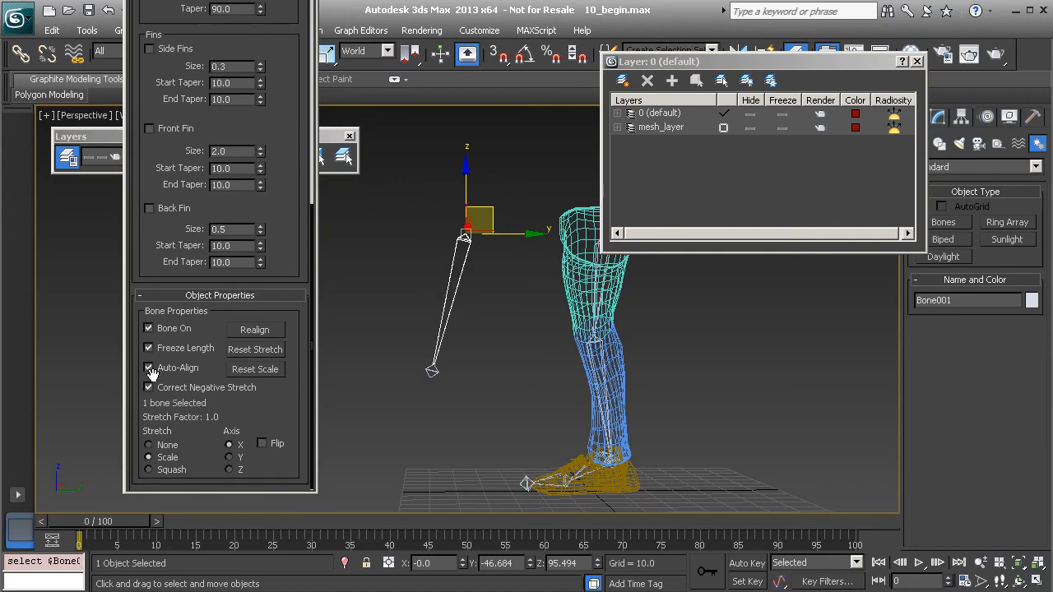
Move the end bone Bone002 away to about Y -92, Z 44 to test Bone001 without Auto-Align
click(432, 370)
drag(454, 339, 361, 345)
middle_drag(427, 331, 468, 333)
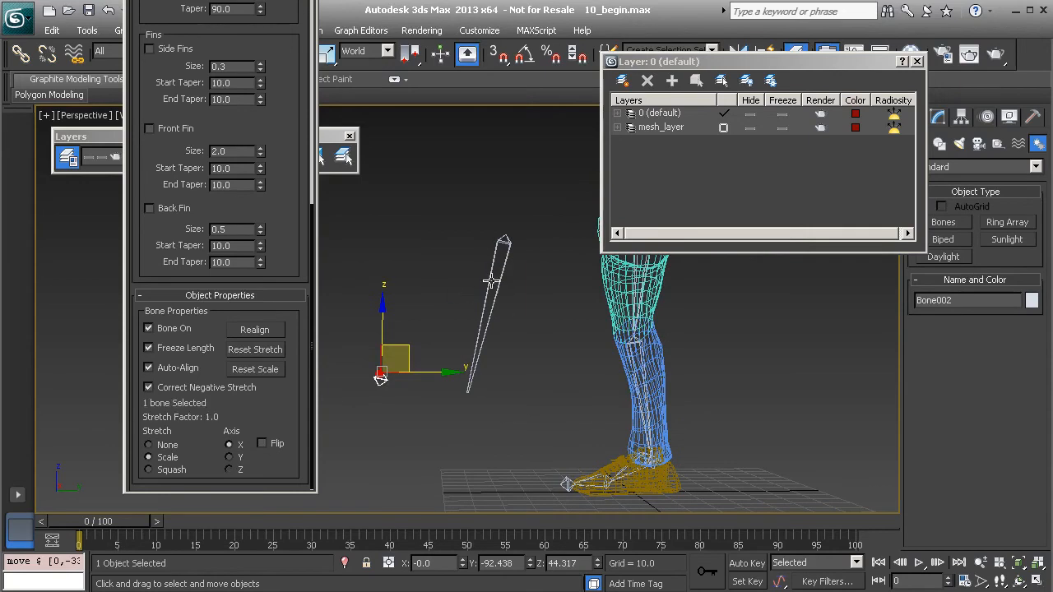
Realign Bone001 toward the end bone and reset its stretch
click(490, 282)
click(270, 332)
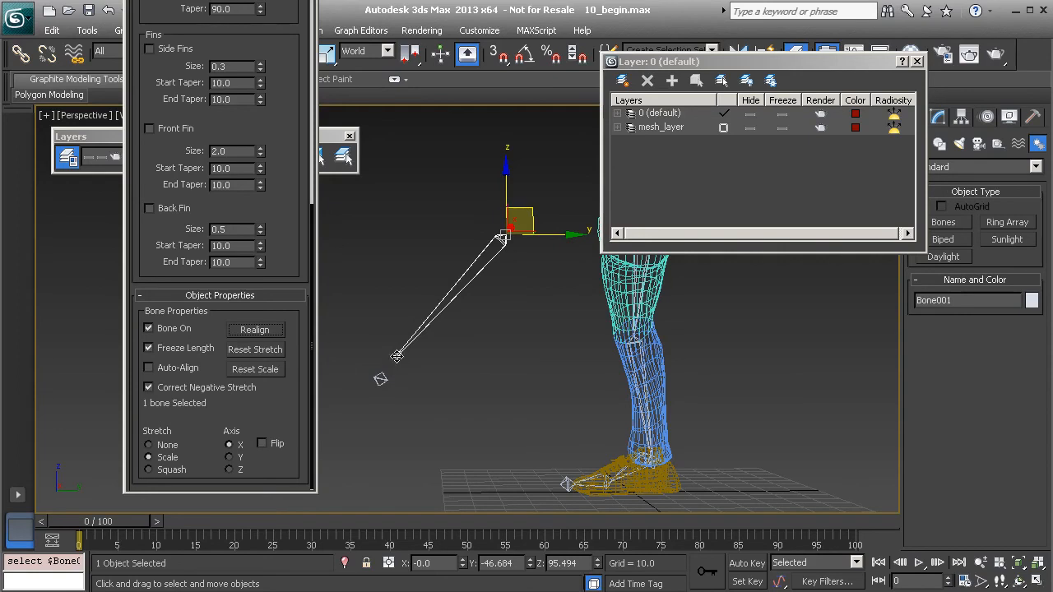
click(256, 353)
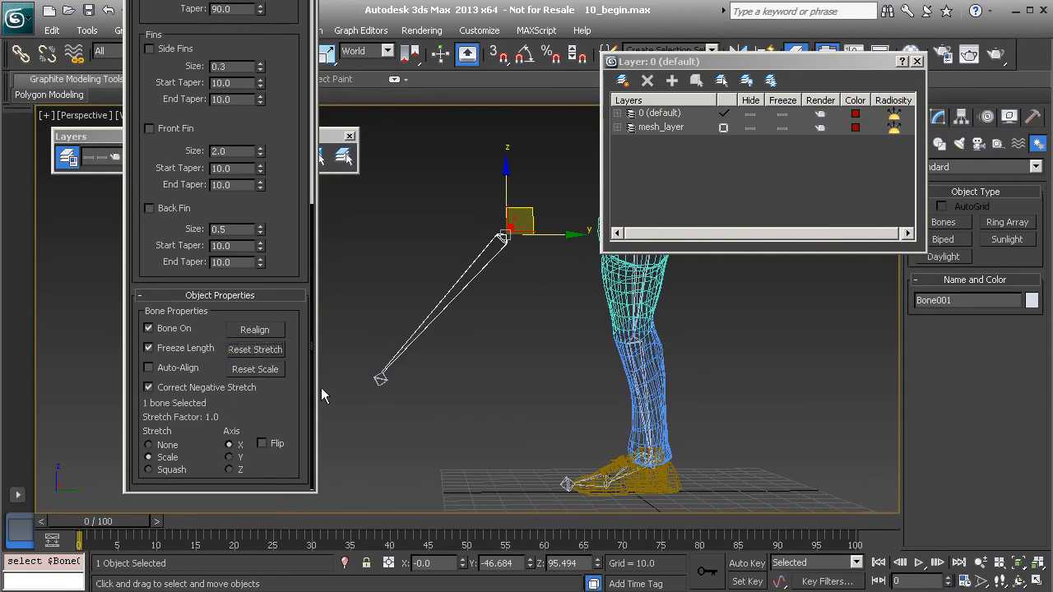
Move the end bone Bone002 toward the leg to test the realigned bone, and undo the move
click(381, 378)
drag(405, 359, 471, 362)
key(ctrl+z)
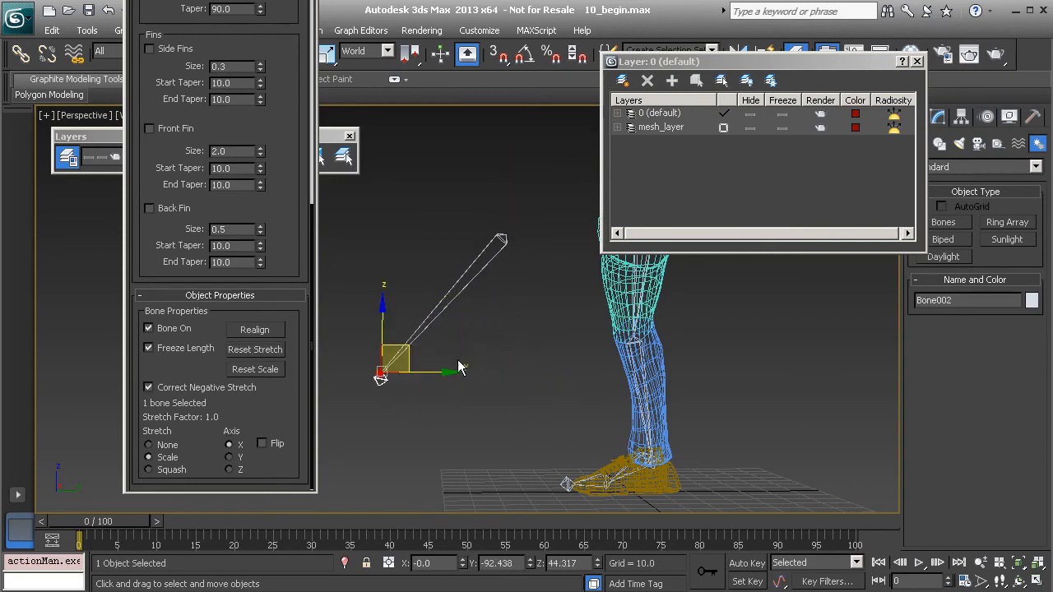
Turn Auto-Align back on for Bone001, and move the end bone Bone002 to about Y -80, Z 36
click(447, 308)
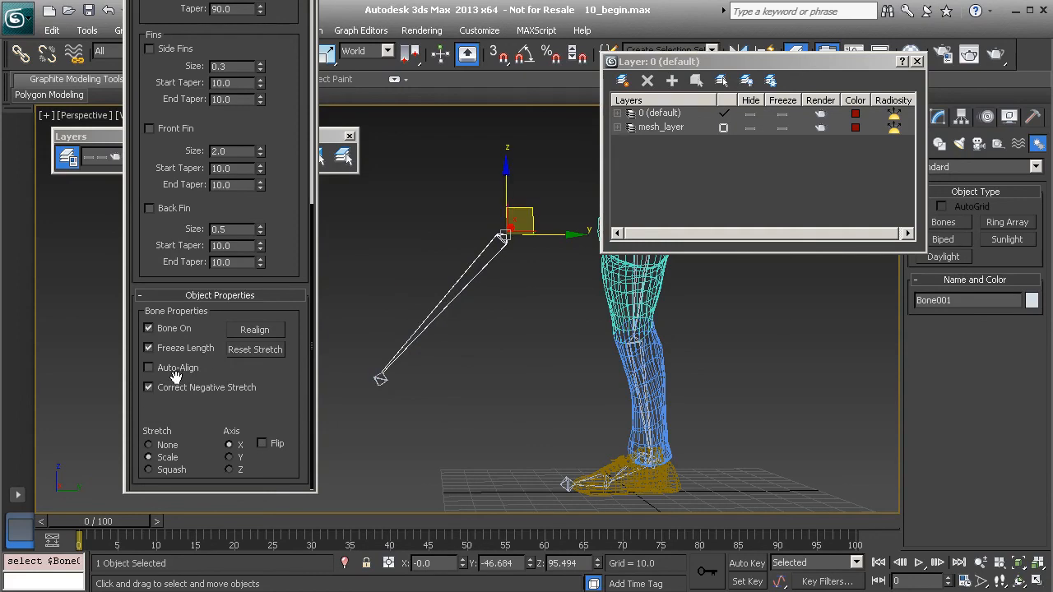
click(390, 380)
drag(404, 351, 428, 399)
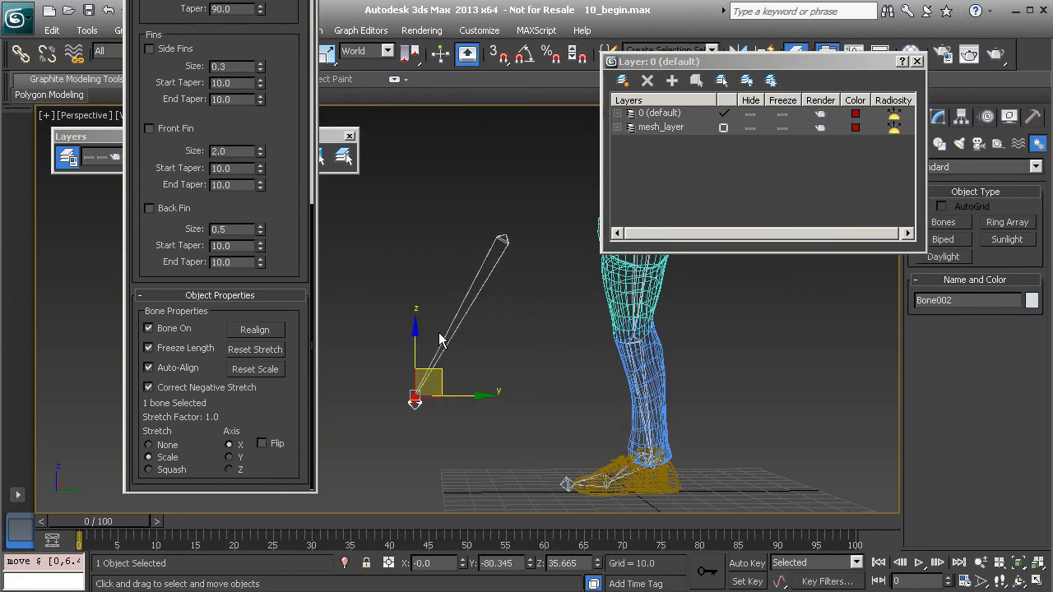
Activate the Scale tool on Bone001 and reset the bone's scale
mouse_move(440, 342)
alt+middle_down()
mouse_move(491, 357)
mouse_move(435, 355)
alt+middle_up()
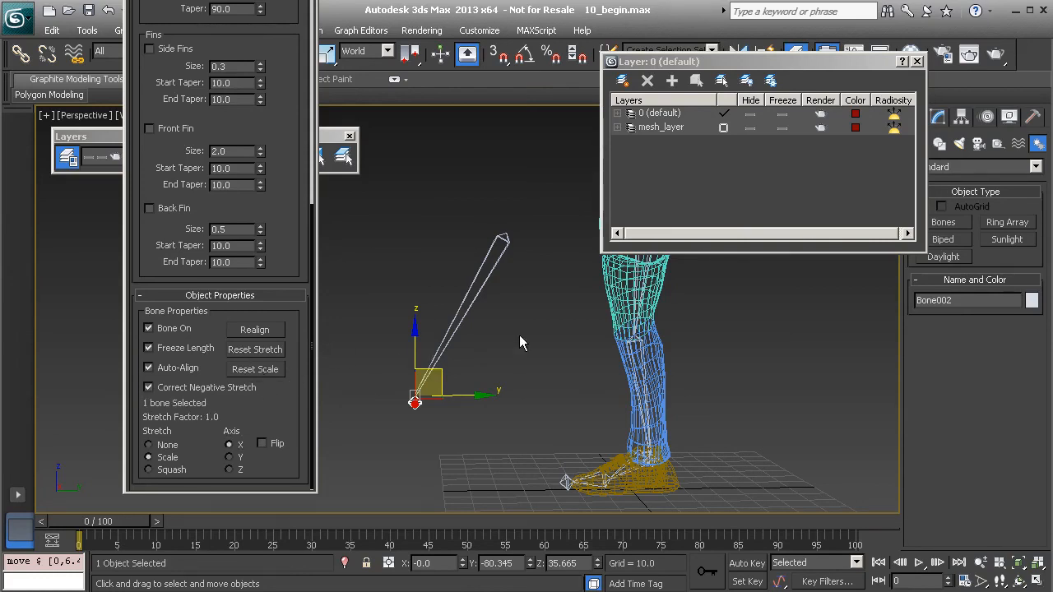
click(469, 311)
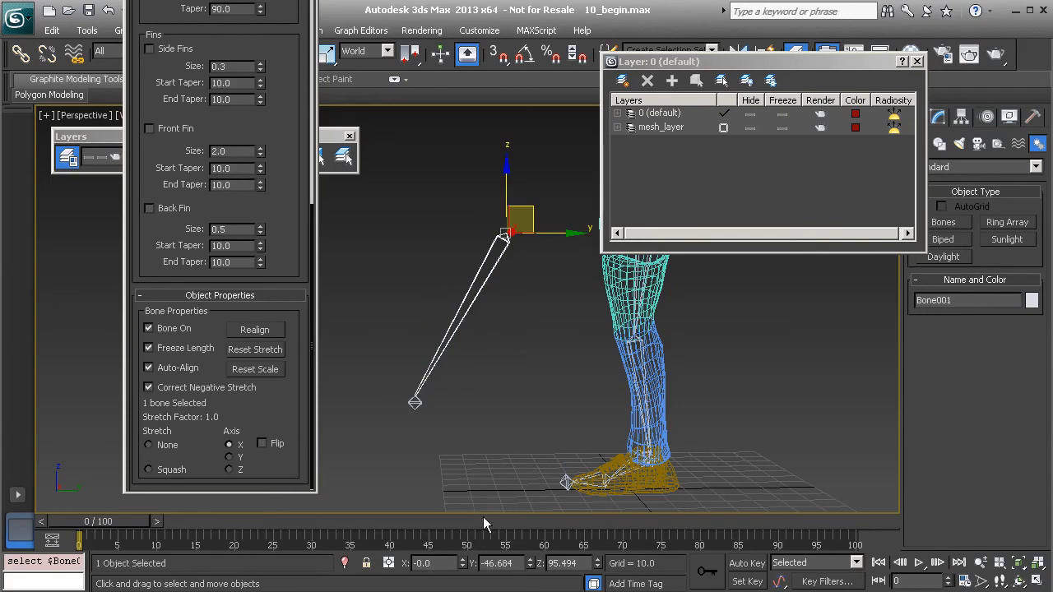
key(r)
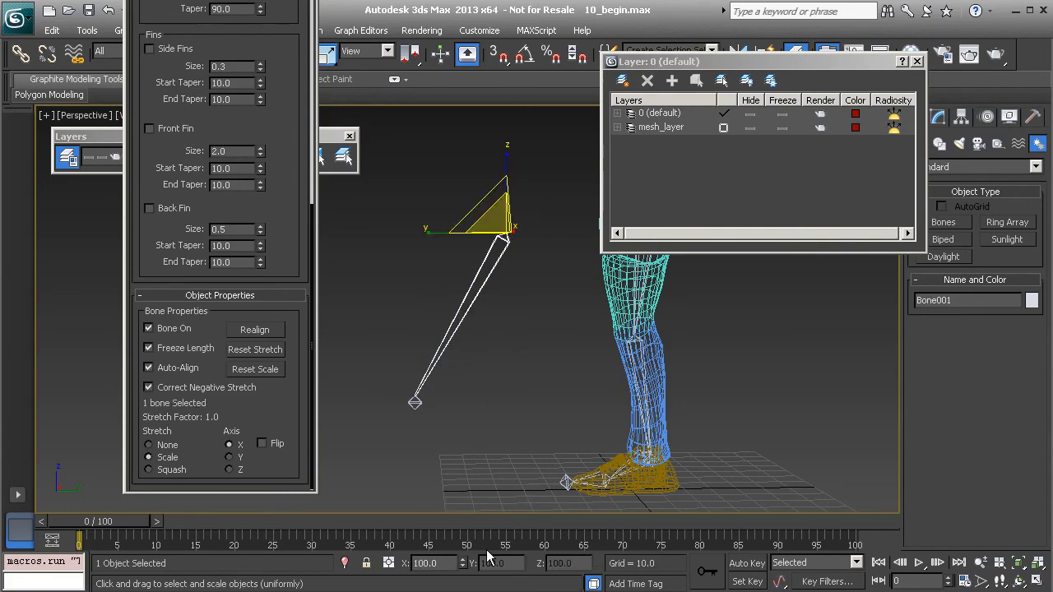
click(260, 371)
click(415, 403)
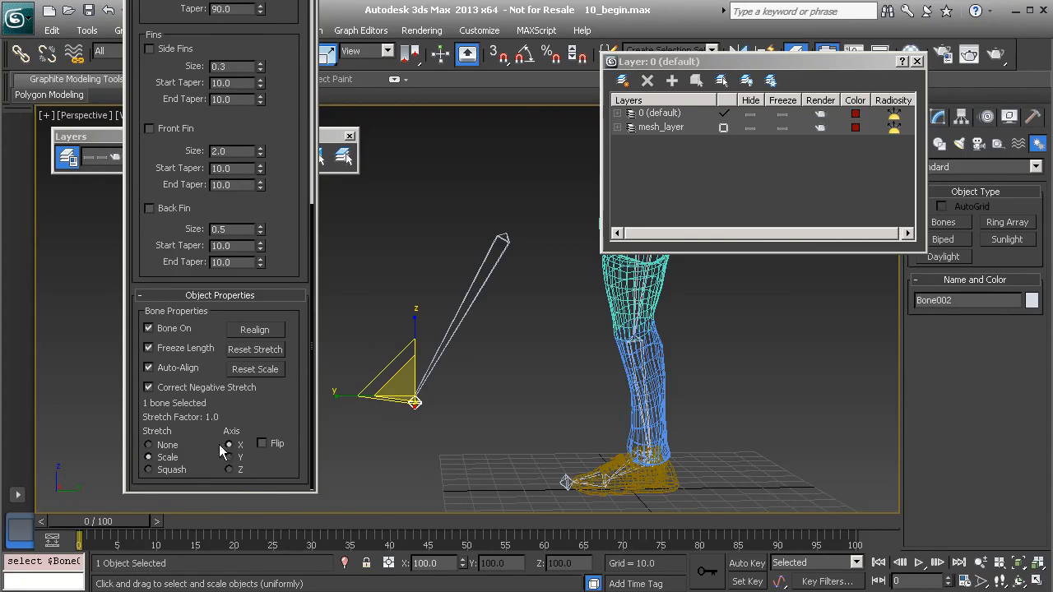
middle_drag(464, 396, 456, 414)
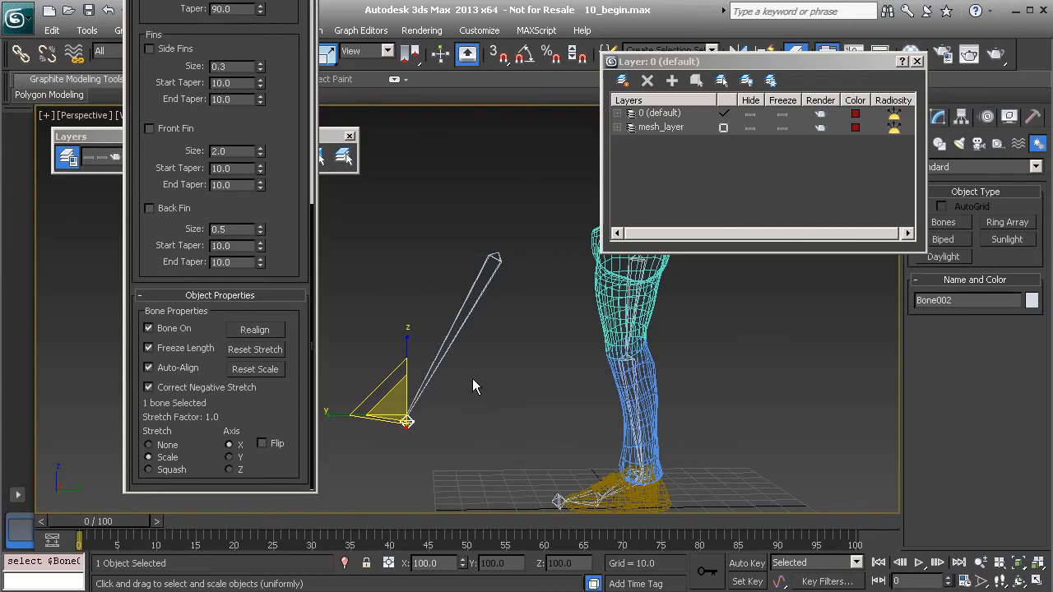
middle_drag(476, 351, 514, 347)
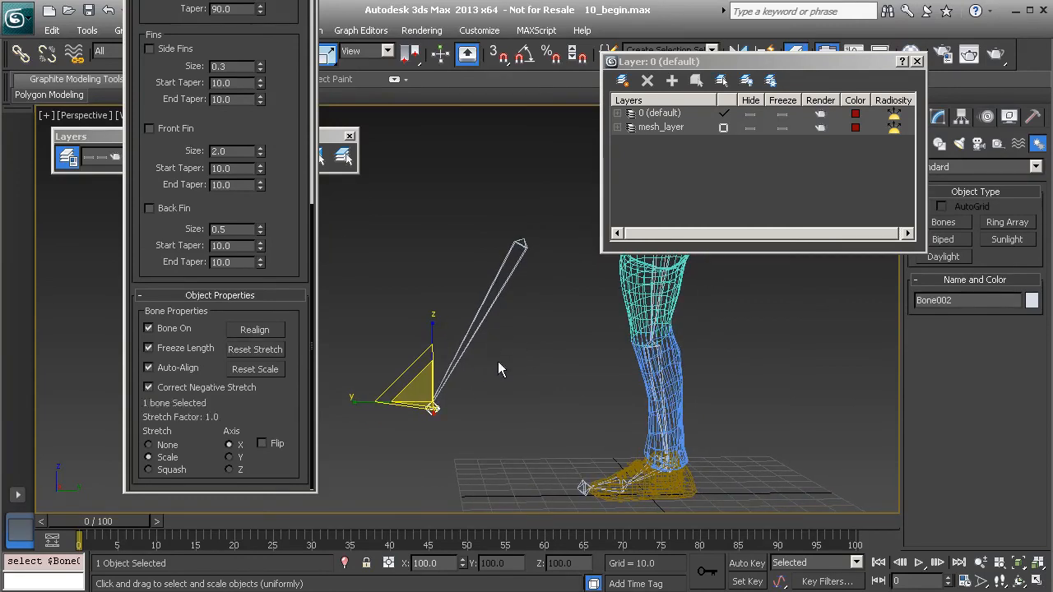
mouse_move(504, 367)
middle_down()
mouse_move(491, 374)
mouse_move(508, 369)
middle_up()
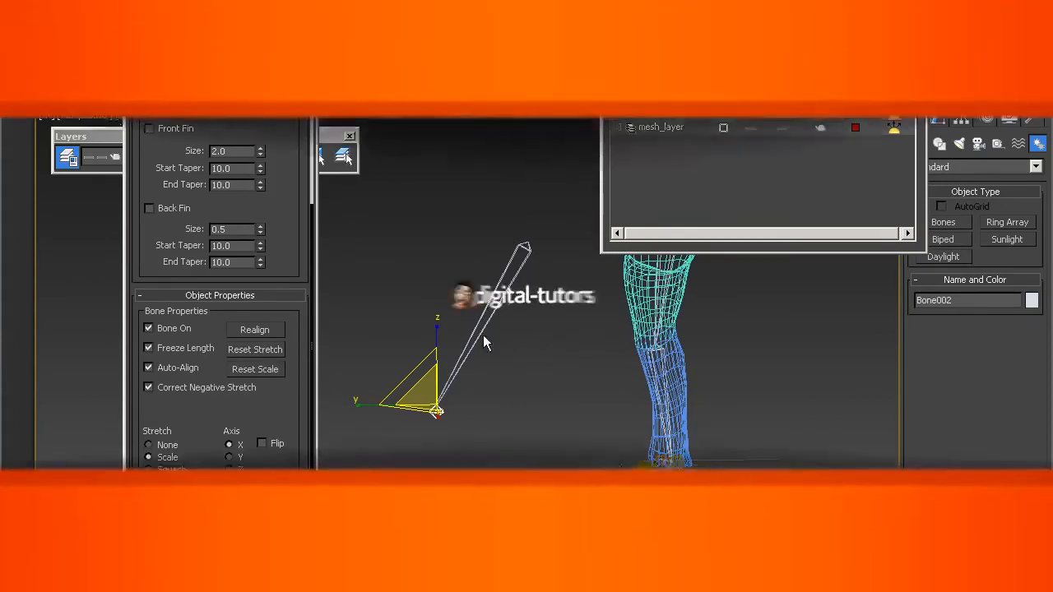